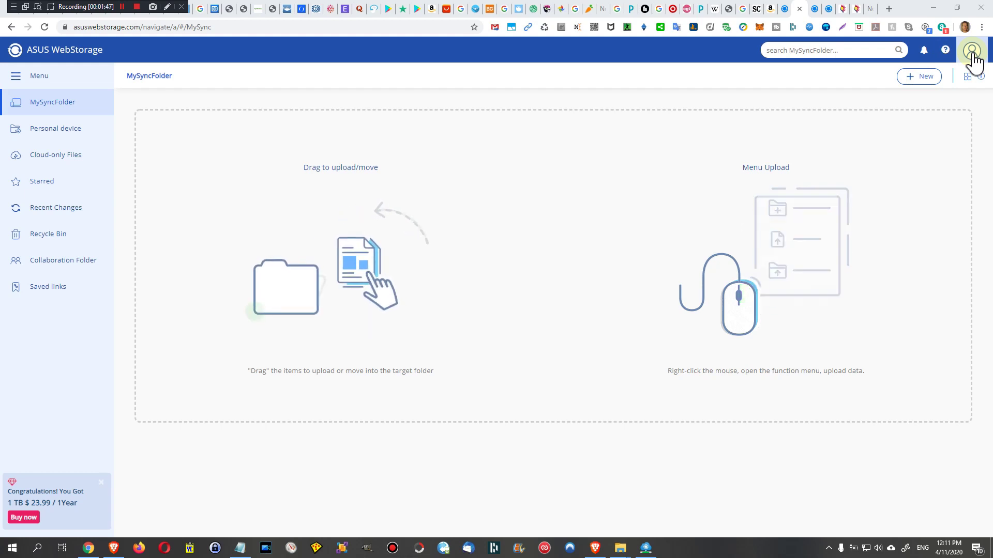
# Open the application download page from the account options and view the Windows-only add-ons.
pyautogui.click(971, 54)
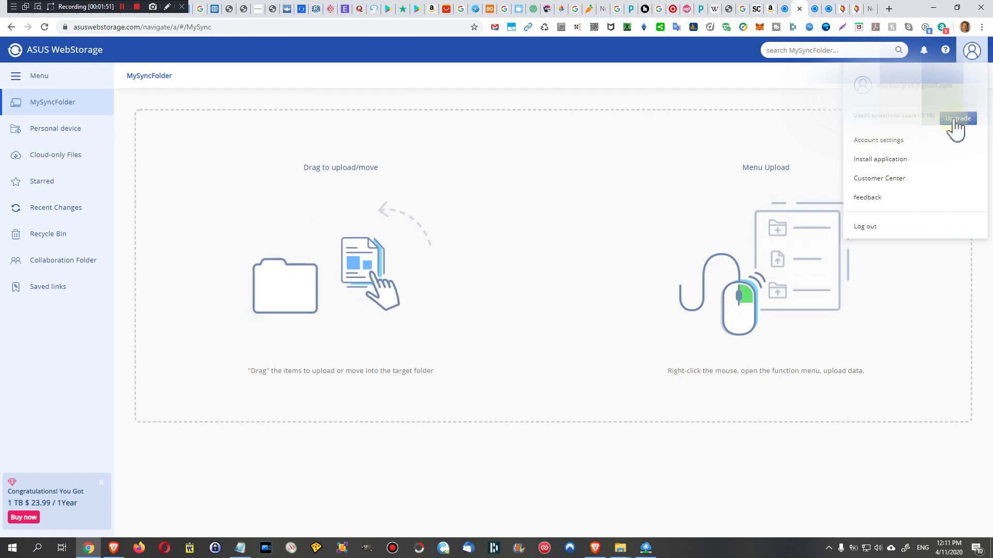
pyautogui.click(880, 161)
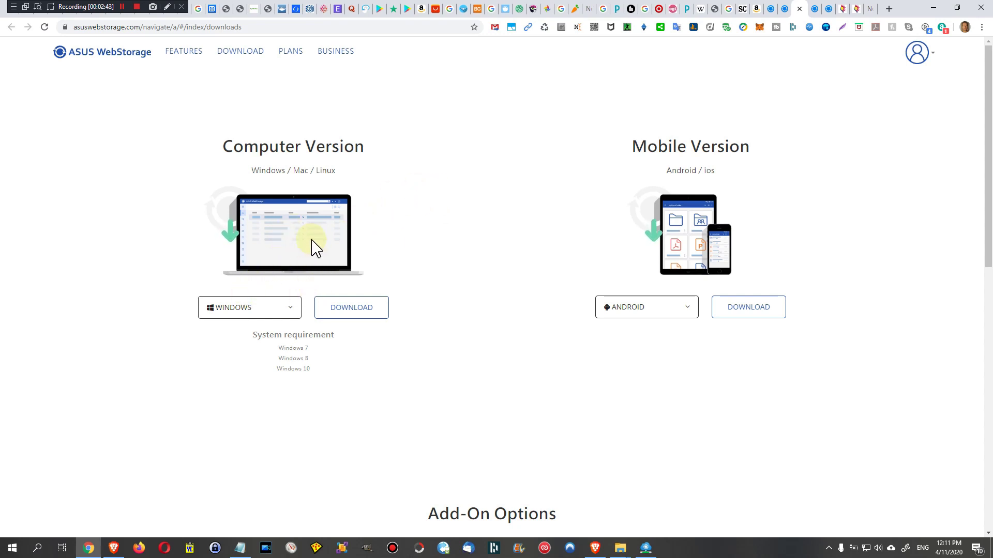
pyautogui.scroll(-4, 700, 248)
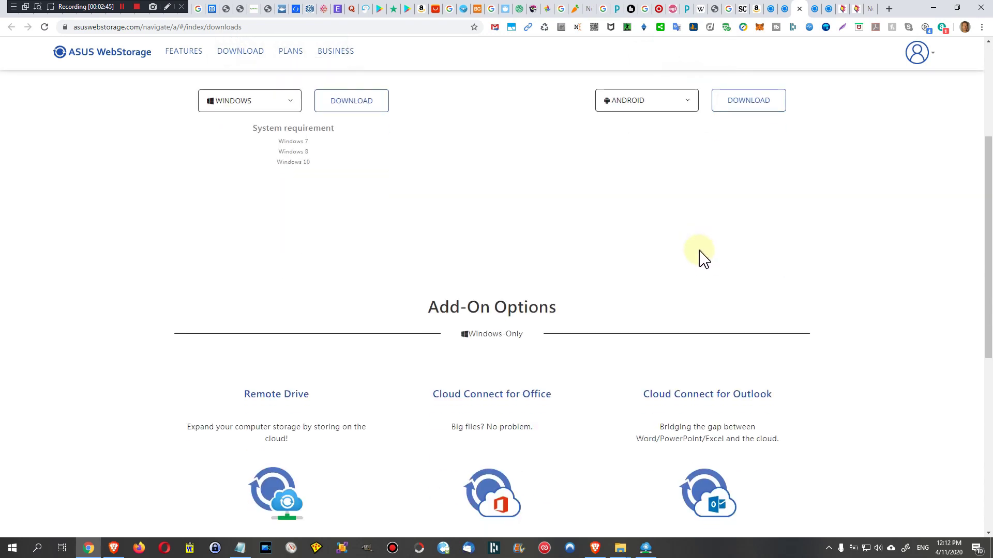
pyautogui.scroll(-4, 700, 256)
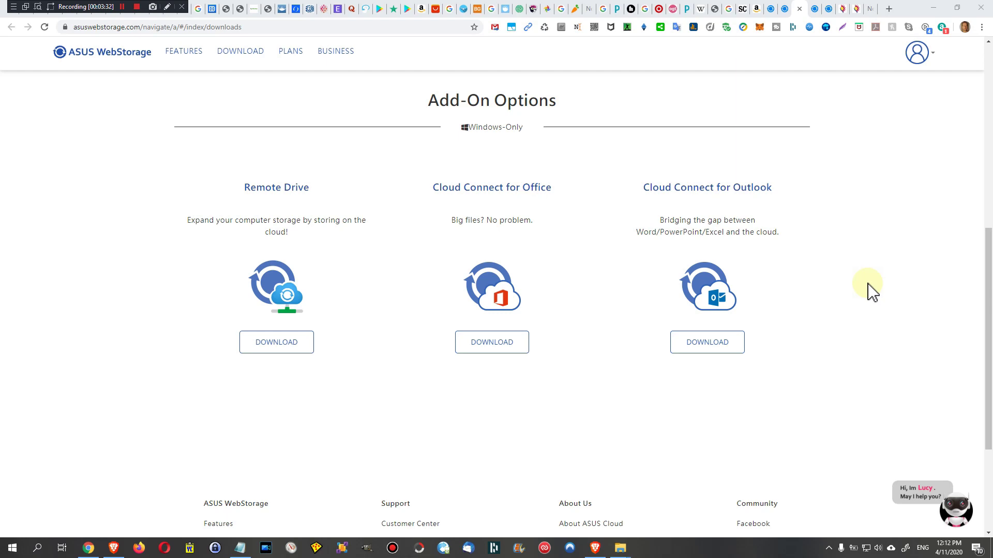
# Launch the Remote Drive app and open a This PC window in File Explorer beside its sign-in form.
pyautogui.press('super')
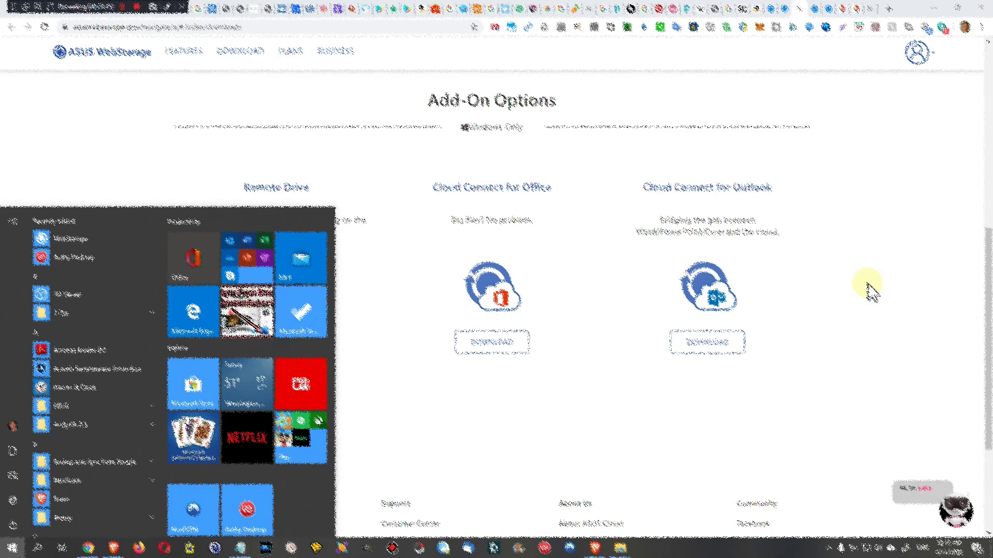
pyautogui.write('remot')
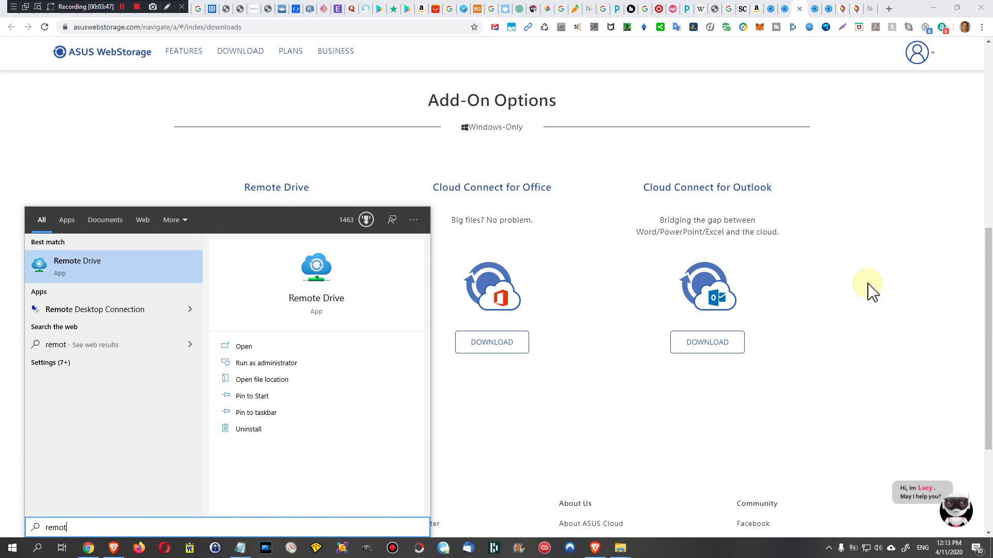
pyautogui.click(71, 263)
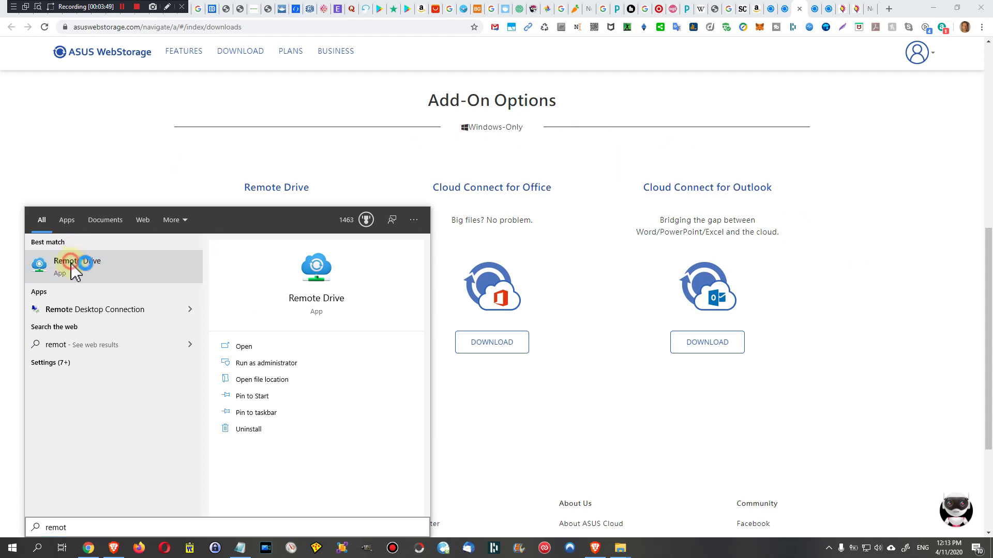
pyautogui.click(186, 59)
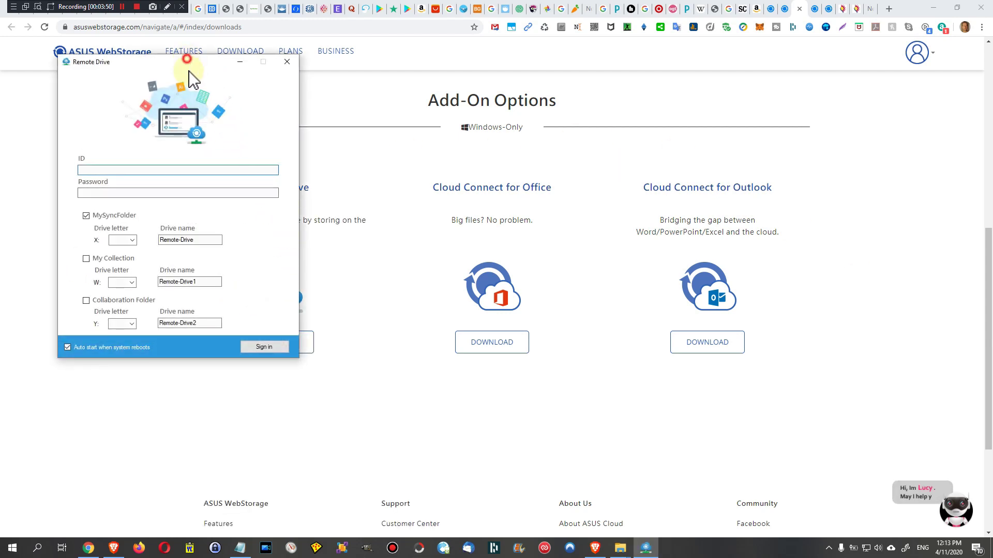
pyautogui.moveTo(188, 71); pyautogui.dragTo(187, 157)
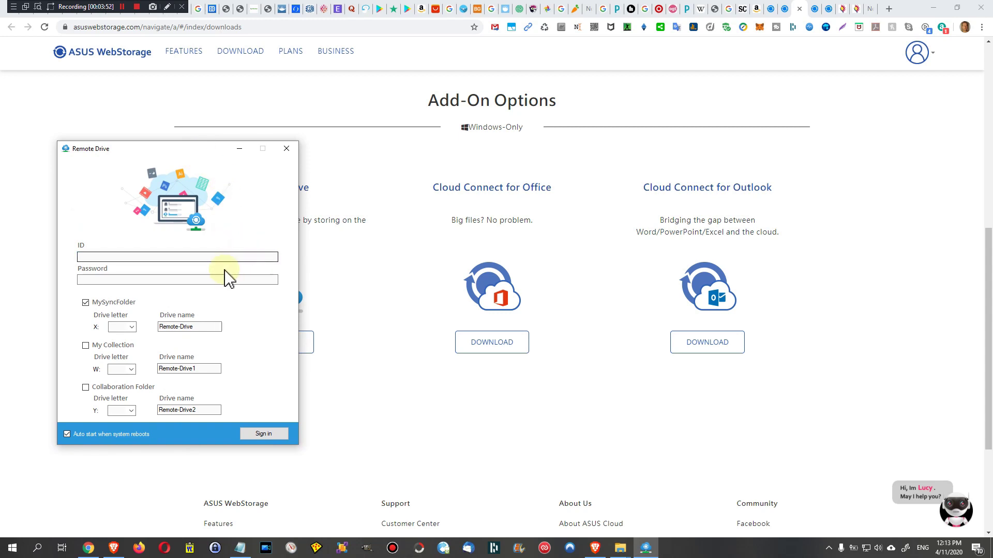
pyautogui.click(122, 256)
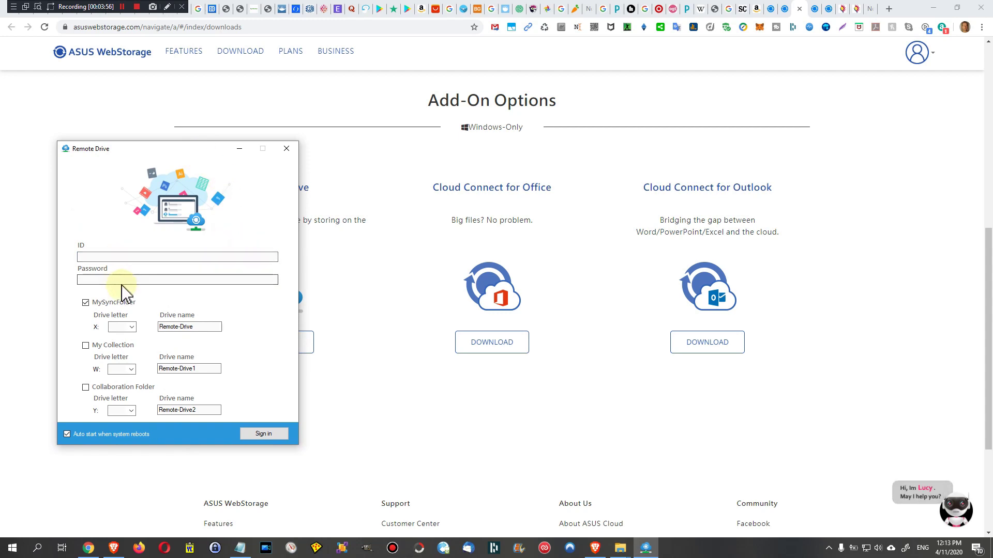
pyautogui.press('super+e')
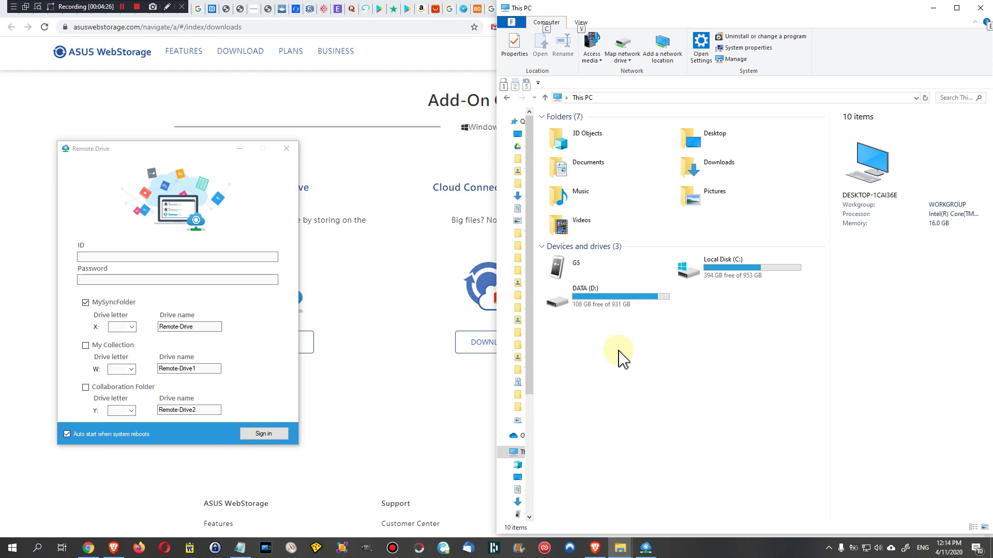
# Paste the account ID and the account password into the Remote Drive sign-in form.
pyautogui.click(161, 256)
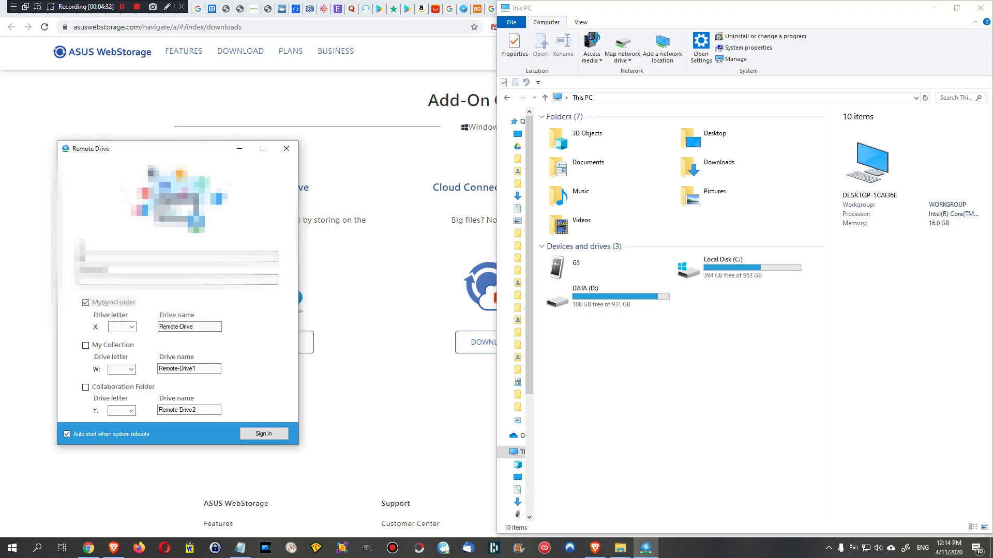
pyautogui.hotkey('ctrl', 'v')
pyautogui.click(93, 281)
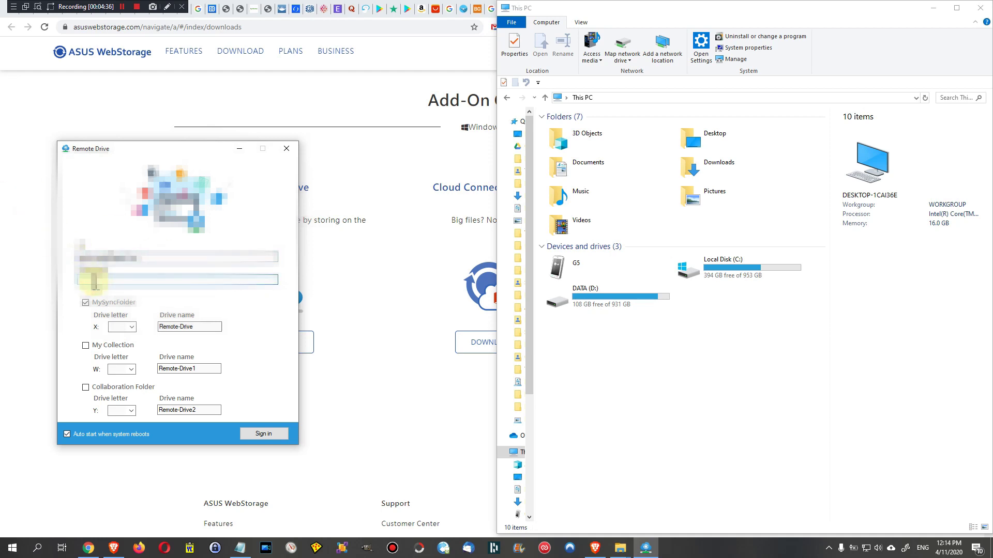
pyautogui.hotkey('ctrl', 'v')
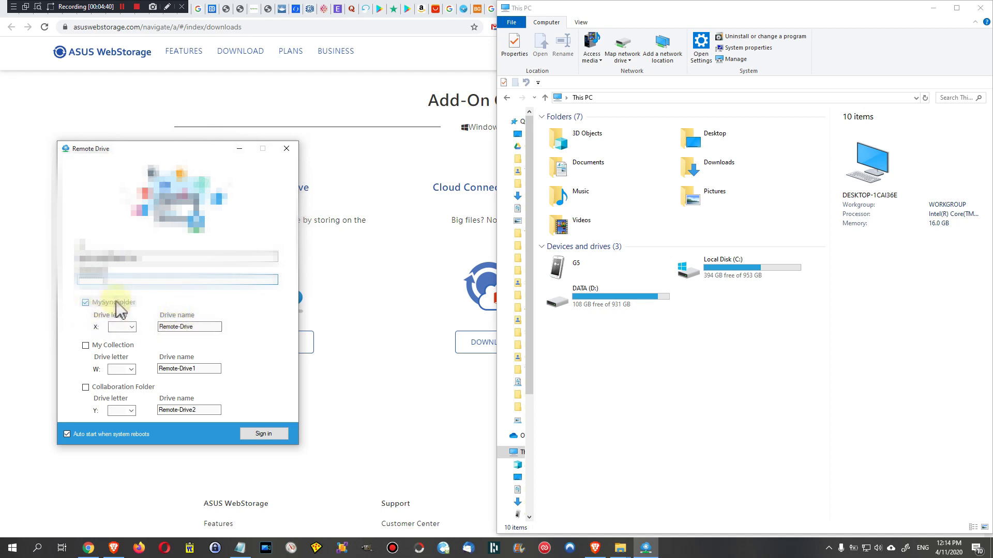
pyautogui.click(86, 303)
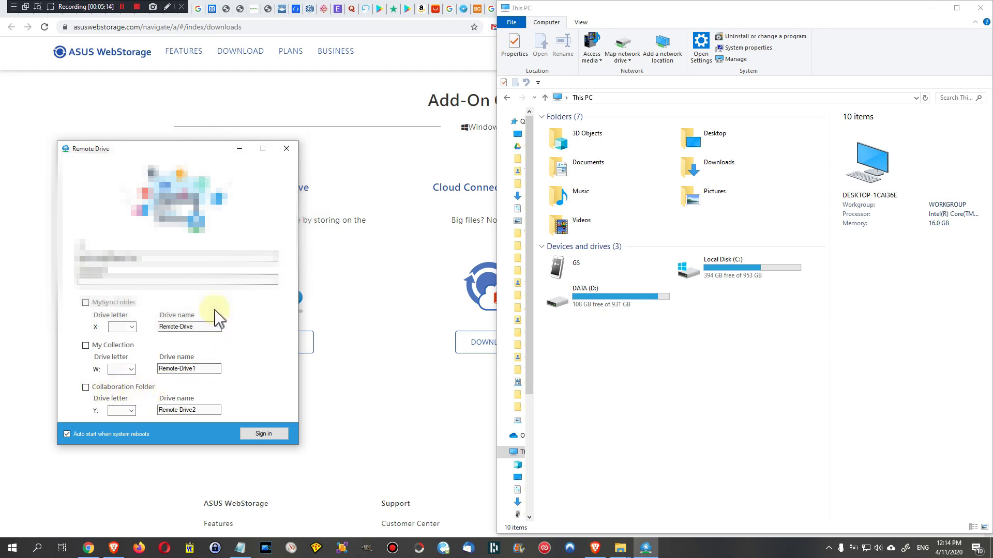
pyautogui.click(205, 368)
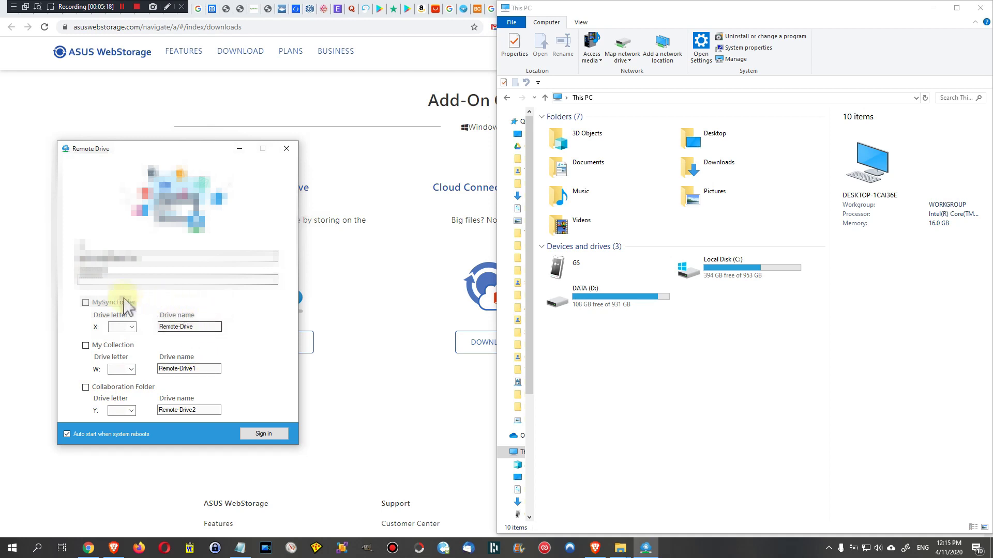
pyautogui.click(86, 303)
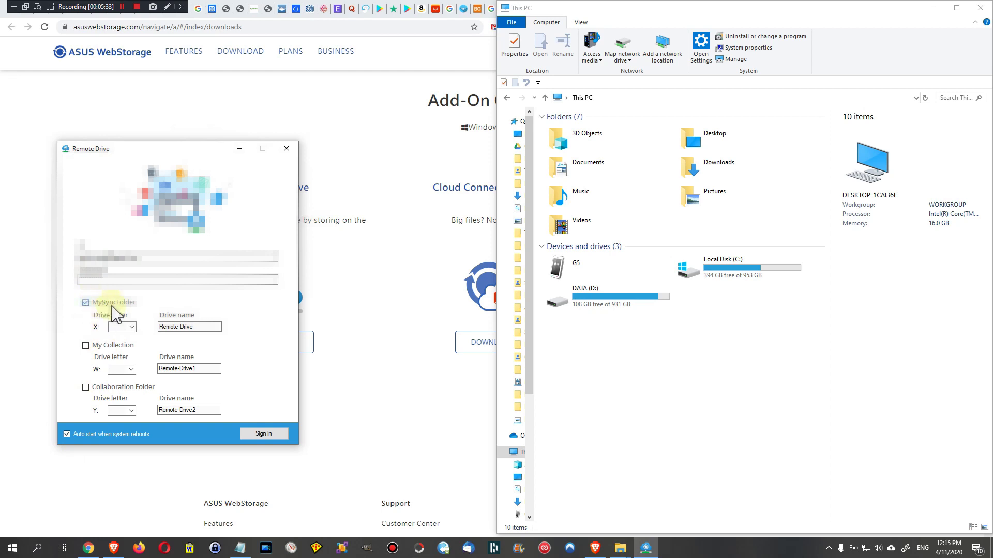
# Name the MySyncFolder drive "ASUS Remote-Drive" and sign in to Remote Drive.
pyautogui.click(131, 327)
pyautogui.click(130, 327)
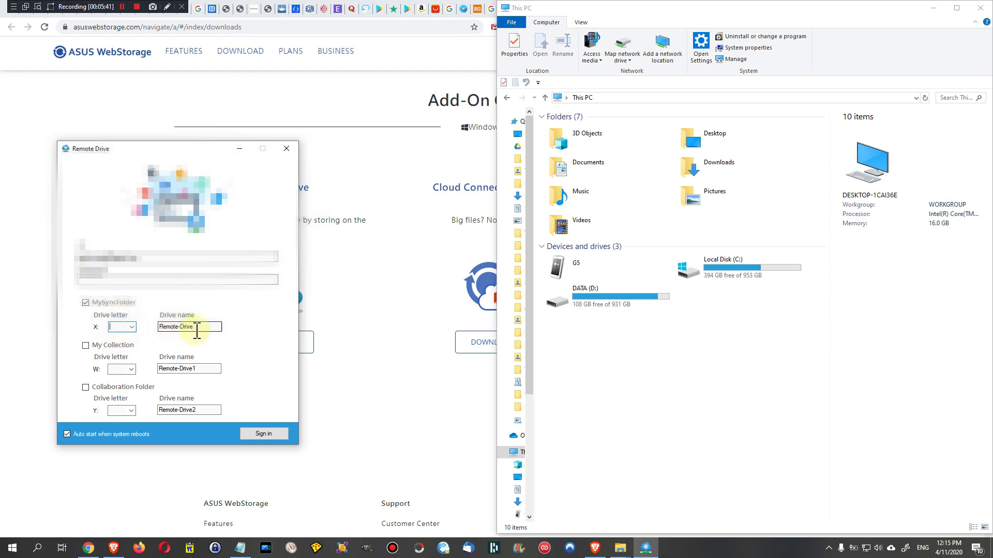
pyautogui.click(163, 326)
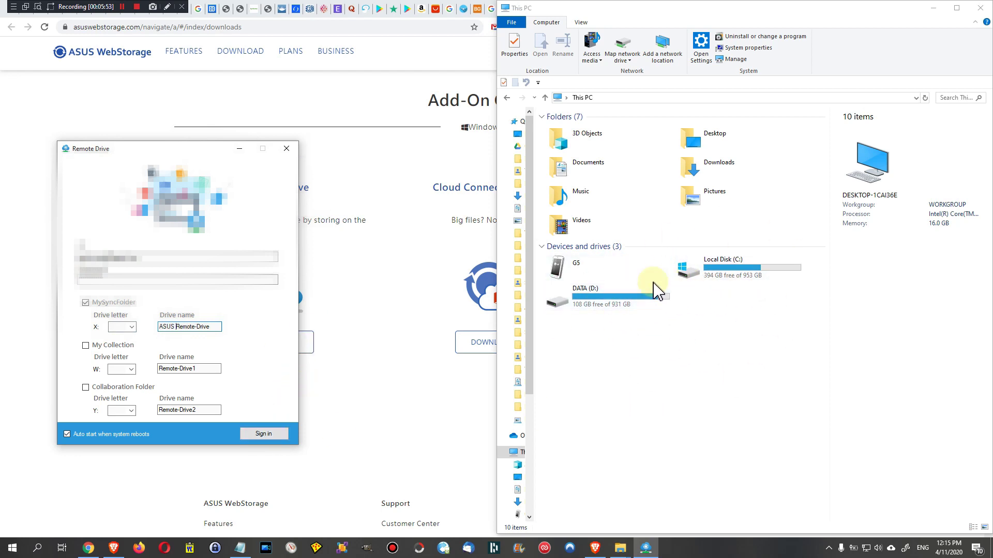
pyautogui.click(263, 435)
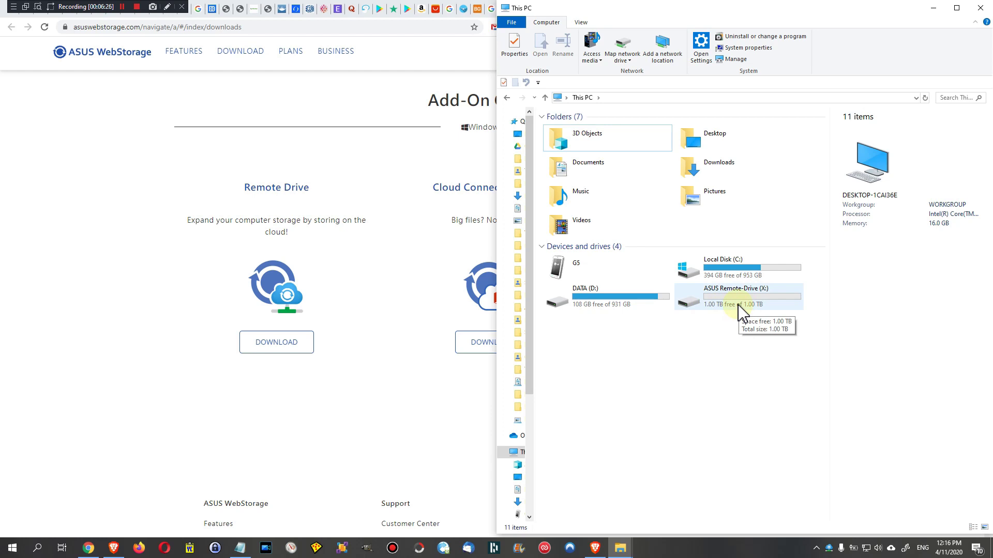
# Open the ASUS Remote-Drive (X:) drive in File Explorer.
pyautogui.click(744, 304)
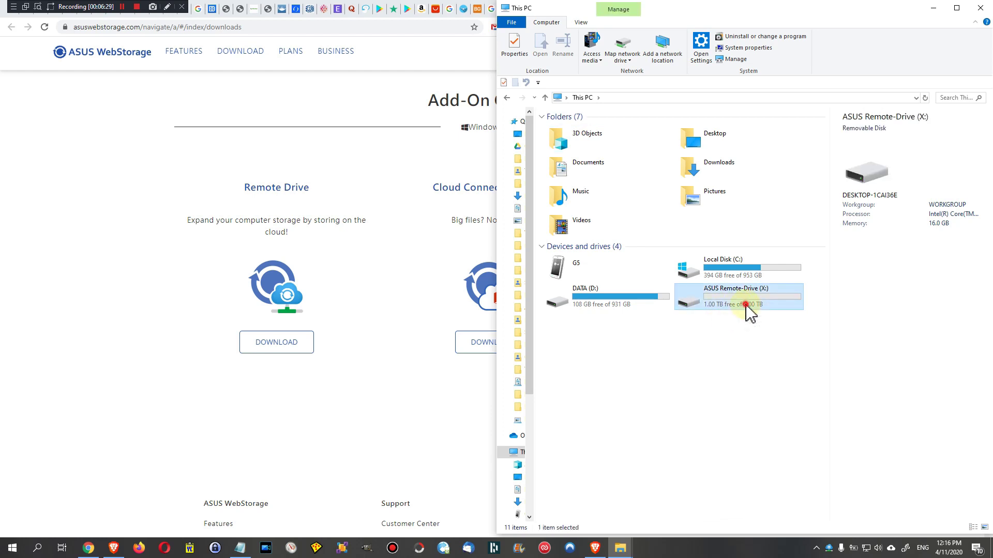
pyautogui.doubleClick(745, 304)
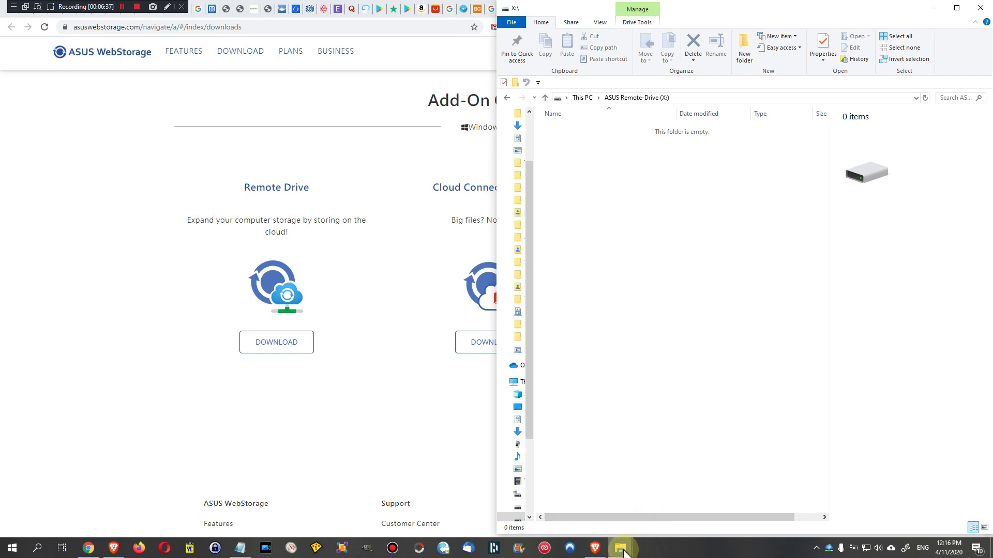
# Look into the "2.5 inch vs 3.5 inch hdd dimensions" folder in C:\Temp\asus test, then return to its parent folder.
pyautogui.moveTo(624, 551)
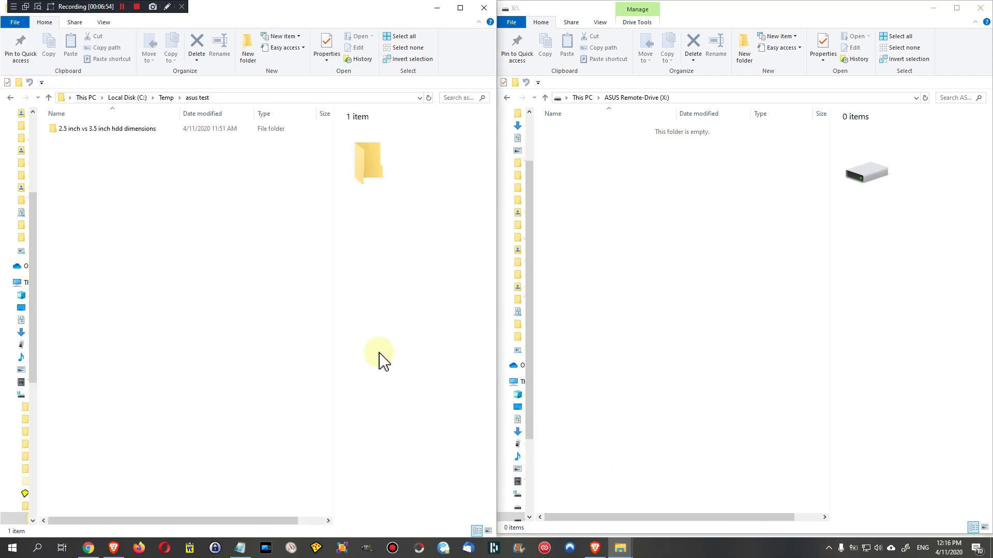
pyautogui.doubleClick(109, 128)
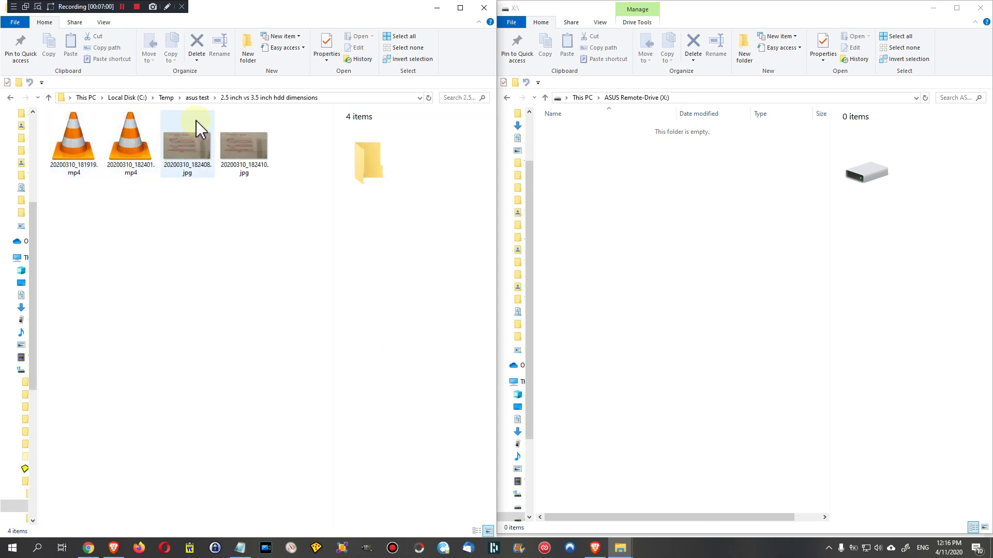
pyautogui.click(205, 98)
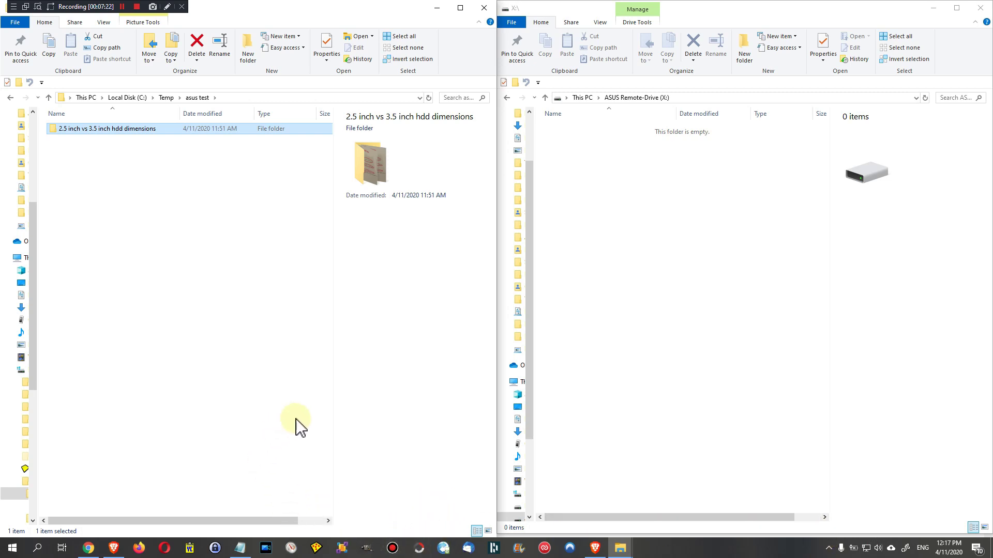
# Try to launch Remote Drive again, and display the options of its running background instance.
pyautogui.press('super')
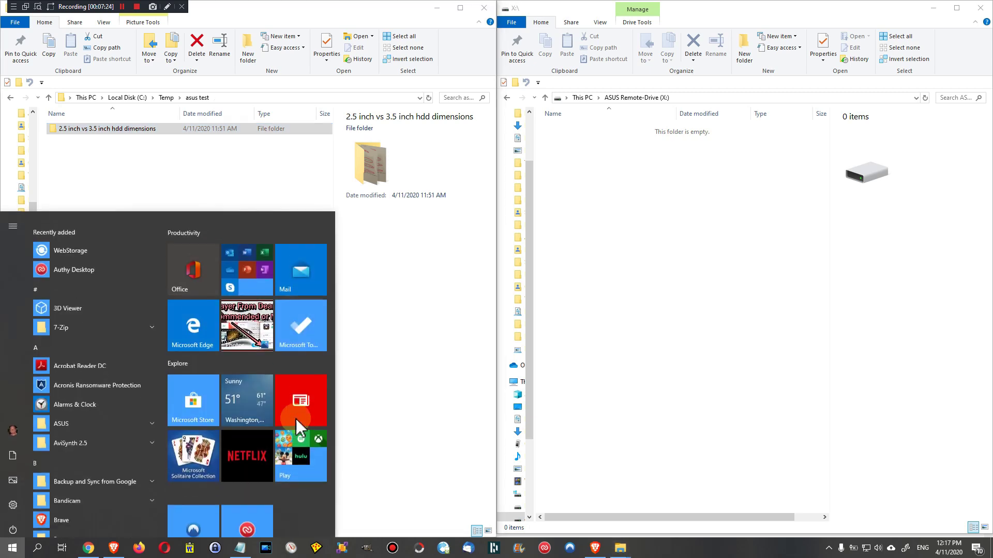
pyautogui.write('remot')
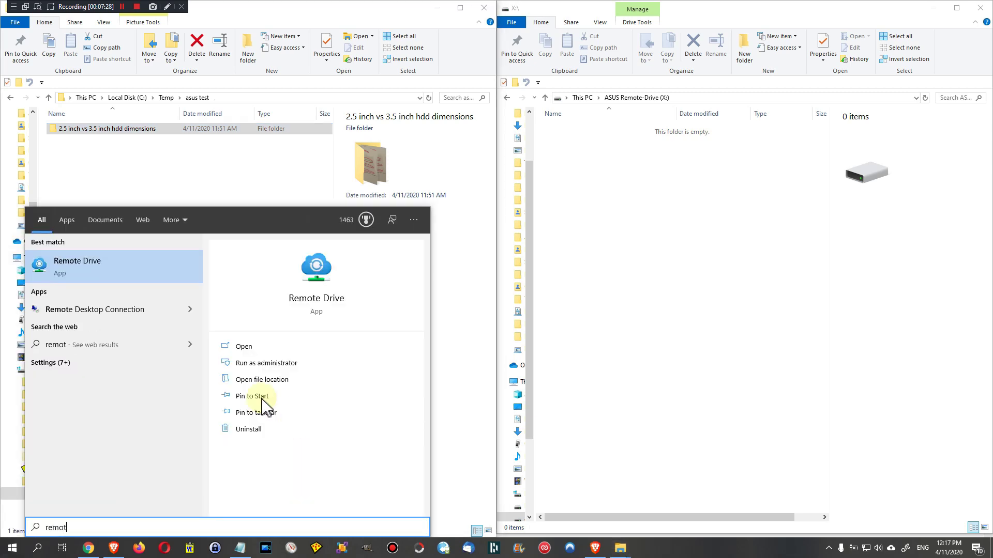
pyautogui.click(79, 268)
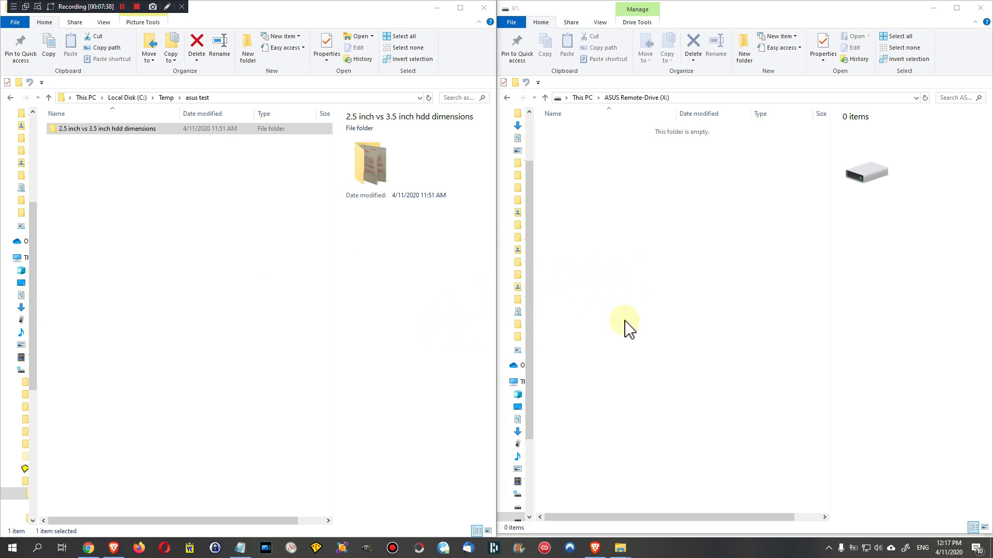
pyautogui.click(829, 548)
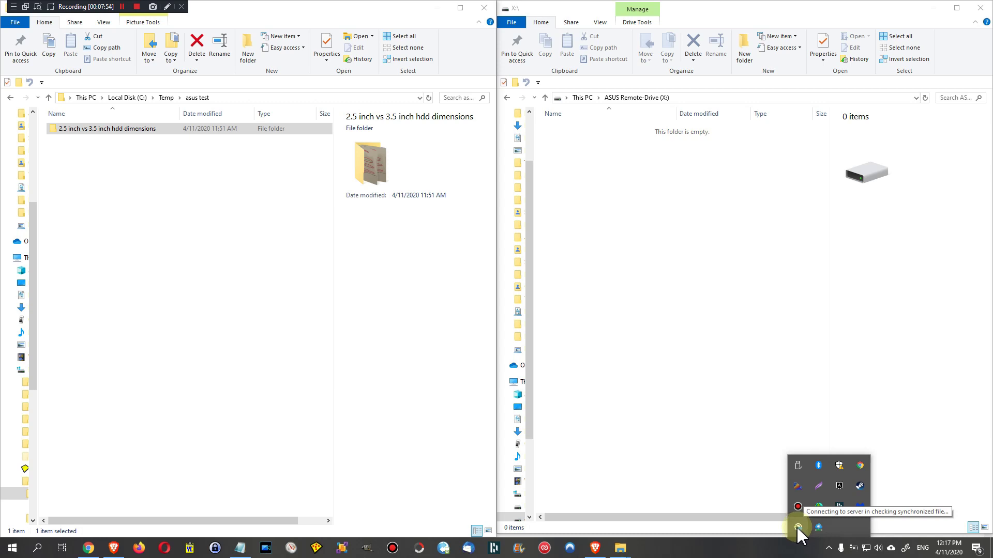
pyautogui.rightClick(818, 527)
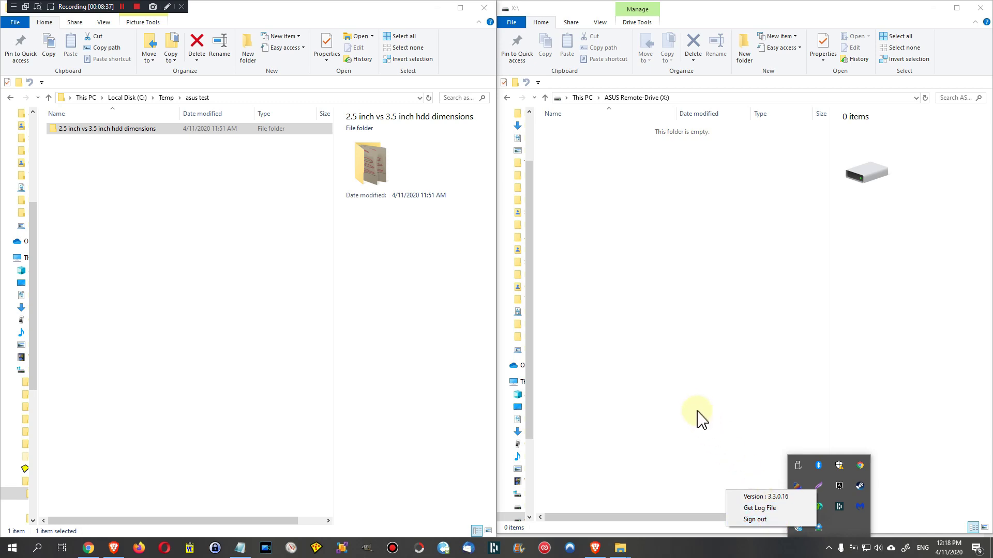
# Switch to Chrome, open the WebStorage MySyncFolder page, and bring the X: drive window up beside it.
pyautogui.click(88, 548)
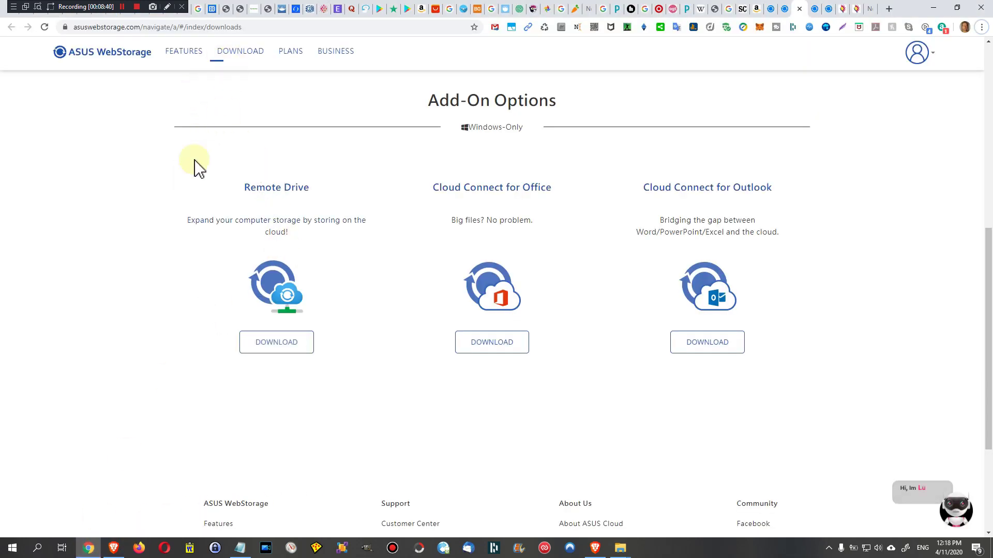
pyautogui.scroll(8, 37, 84)
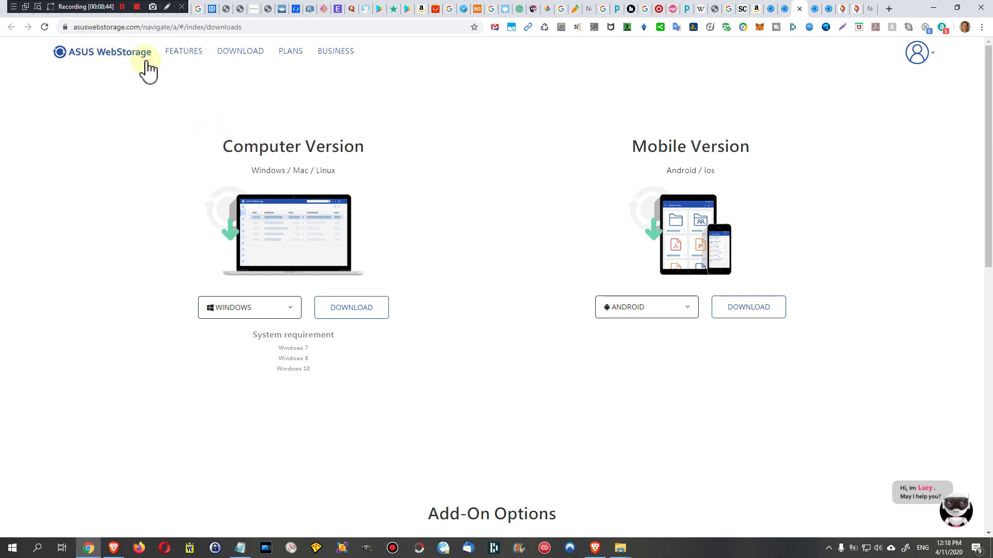
pyautogui.click(142, 61)
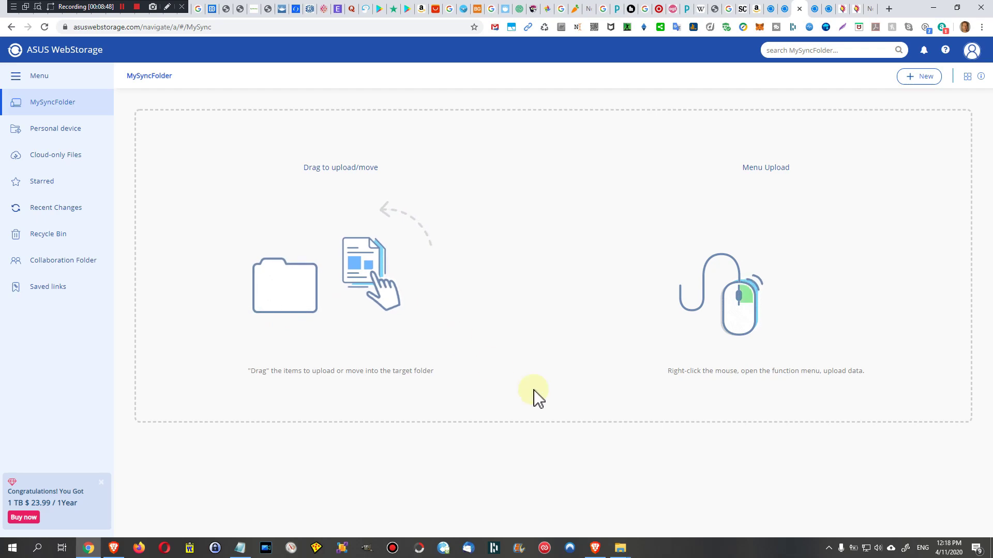
pyautogui.click(625, 552)
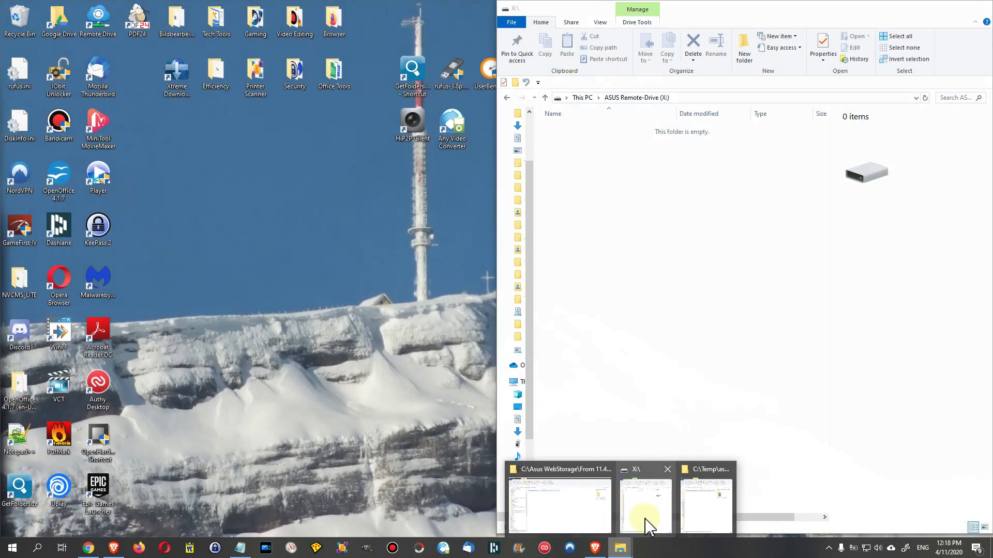
pyautogui.click(638, 528)
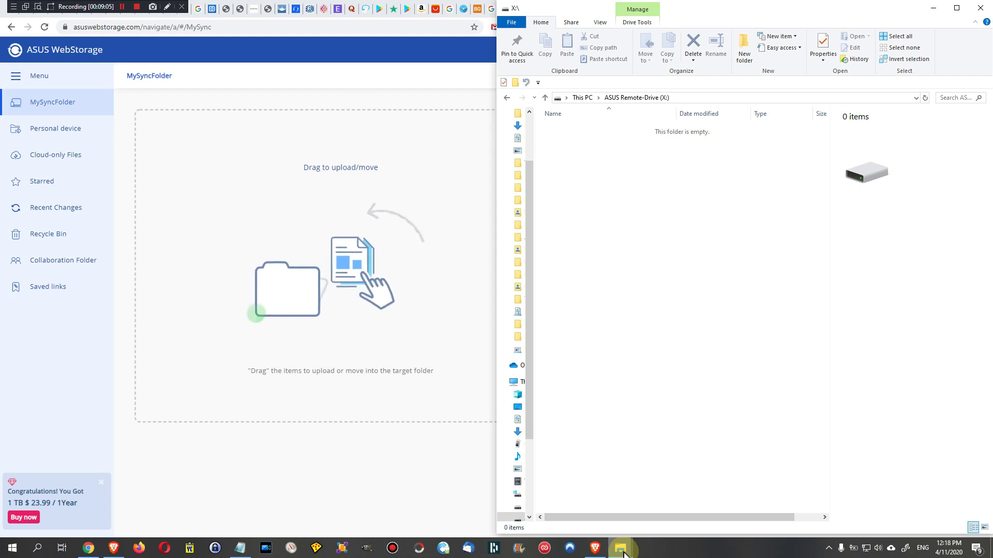
# Move the "2.5 inch vs 3.5 inch hdd dimensions" folder from C:\Temp\asus test to the ASUS Remote-Drive (X:).
pyautogui.moveTo(625, 552)
pyautogui.moveTo(653, 534)
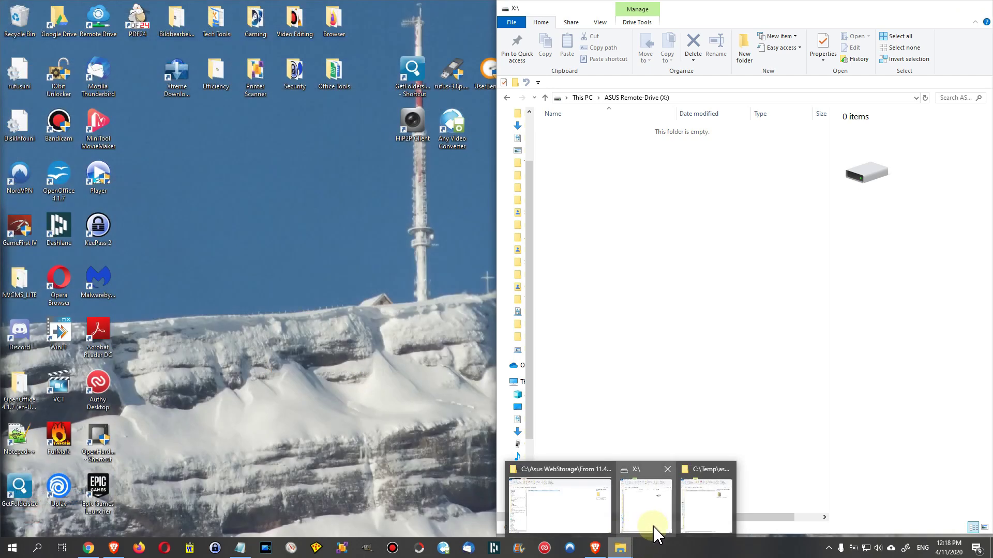
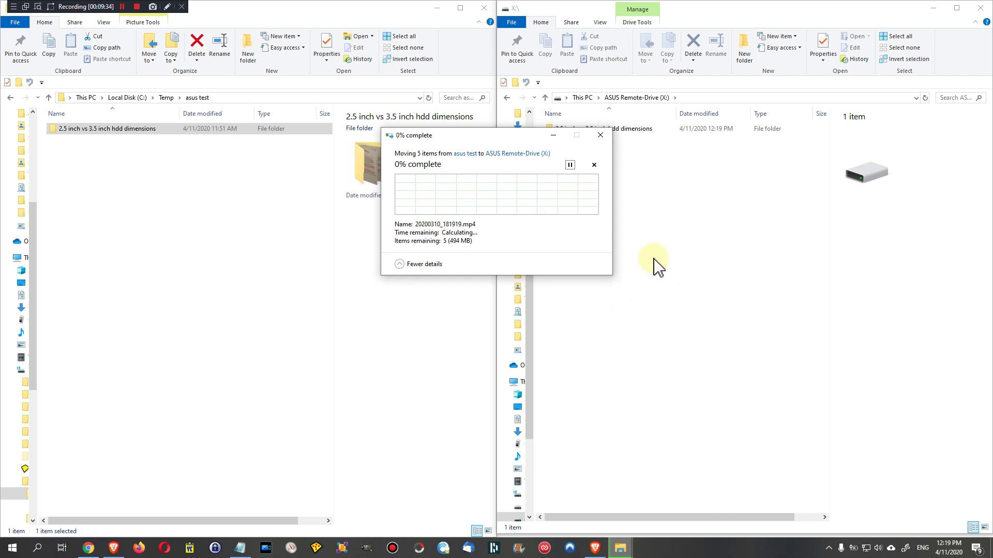
pyautogui.moveTo(490, 135); pyautogui.dragTo(480, 206)
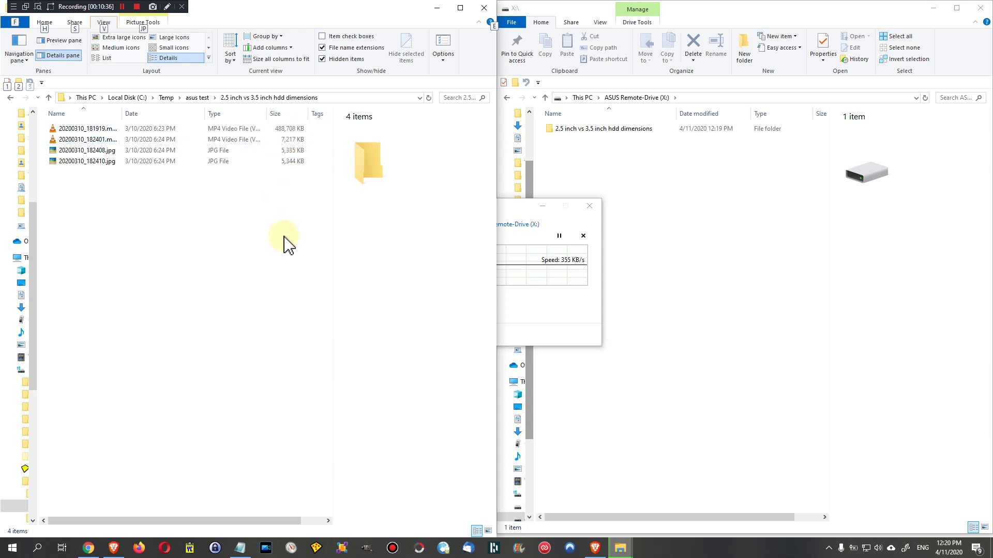
# Pause the running folder transfer to the X: drive and resume it.
pyautogui.click(514, 209)
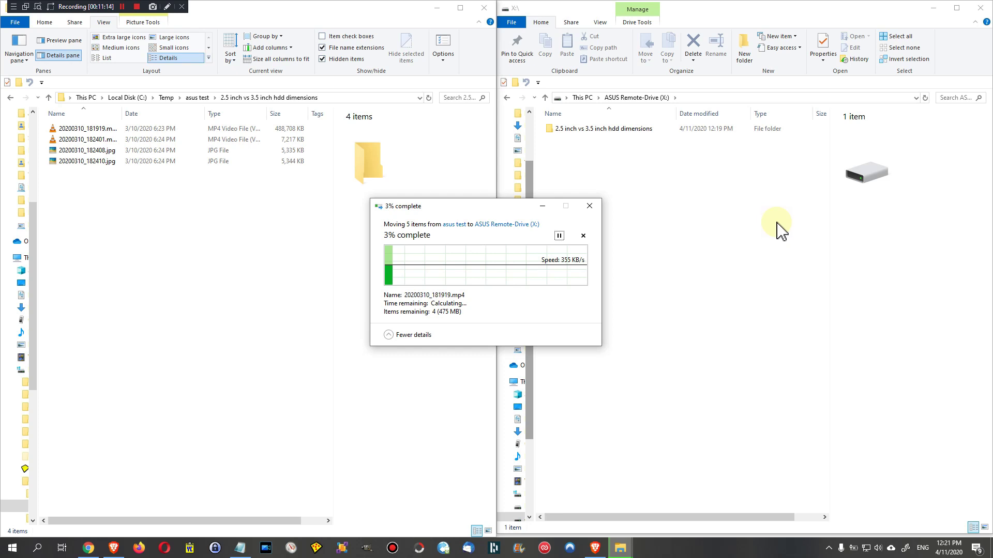
pyautogui.click(559, 236)
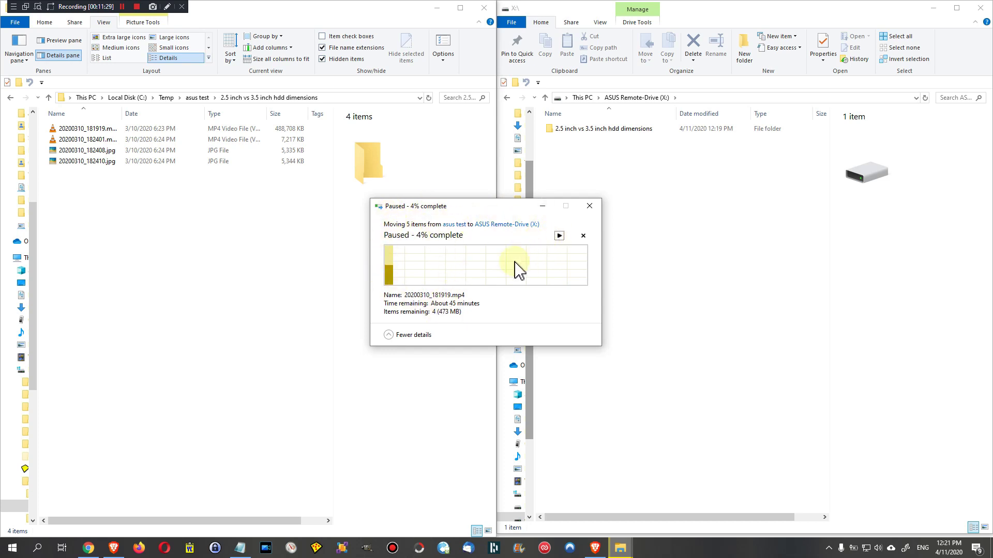
pyautogui.click(559, 236)
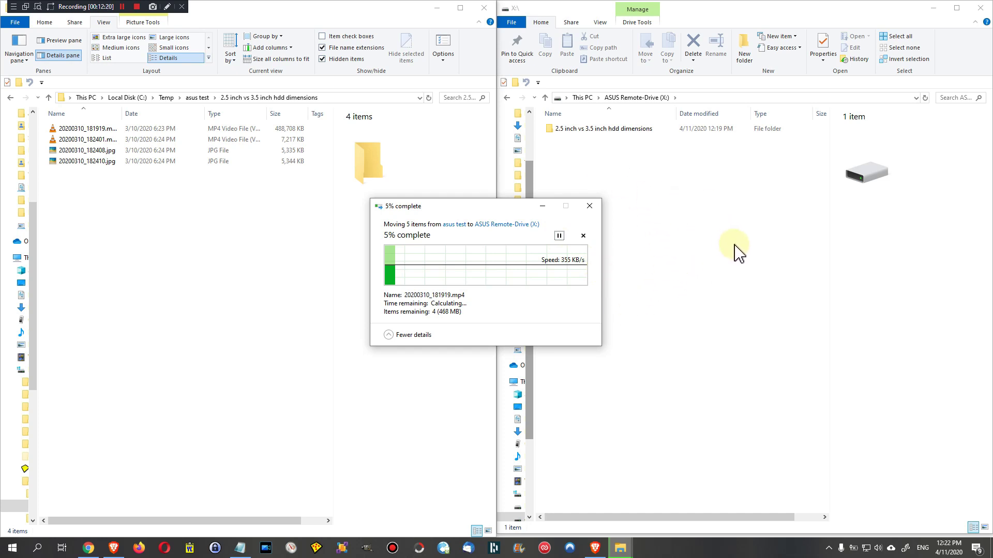
# Open the "2.5 inch vs 3.5 inch hdd dimensions" folder on the X: drive and widen its Size column to read the file size.
pyautogui.click(606, 129)
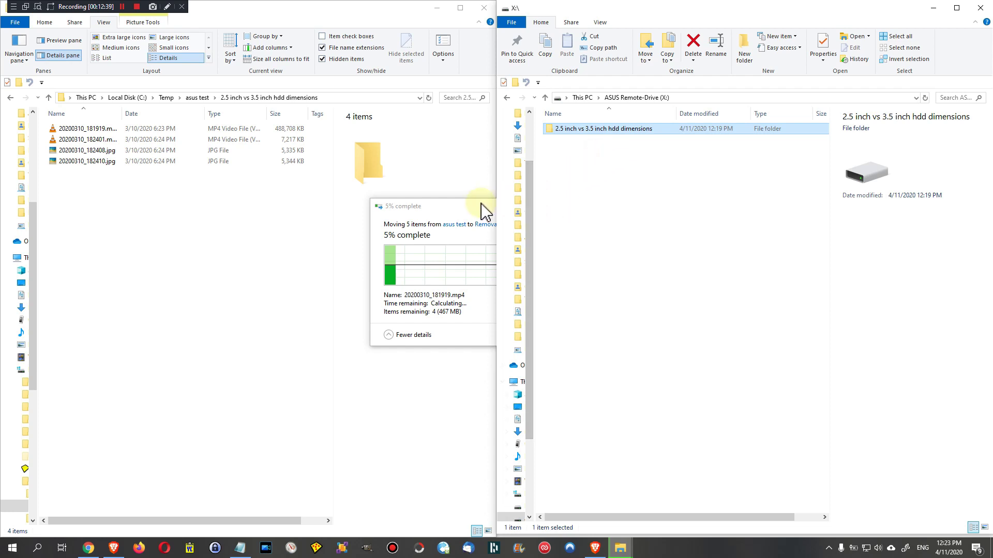
pyautogui.click(439, 217)
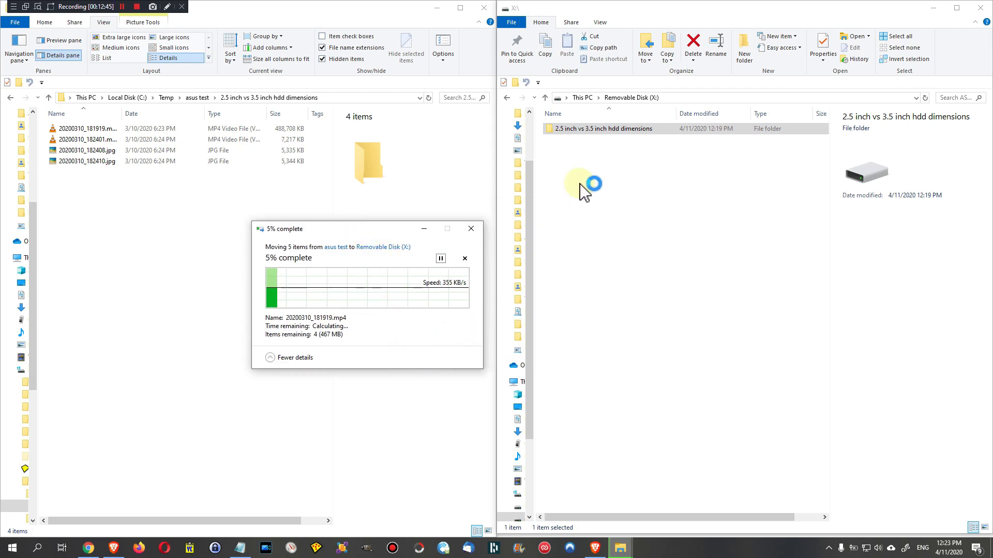
pyautogui.click(641, 128)
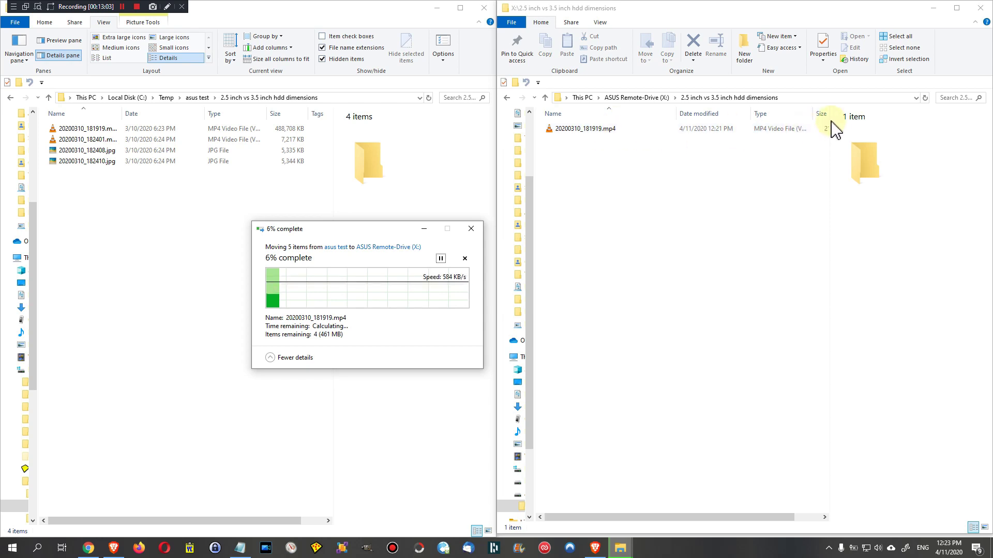
pyautogui.moveTo(830, 114); pyautogui.dragTo(849, 118)
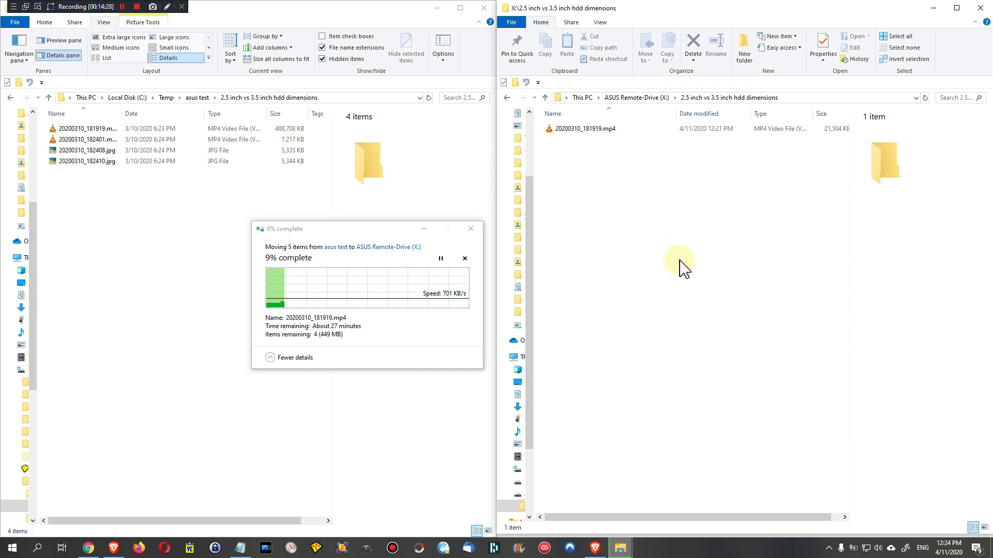
# Check the status of the WebStorage sync client running in the background, and cancel the folder transfer to the X: drive.
pyautogui.click(828, 549)
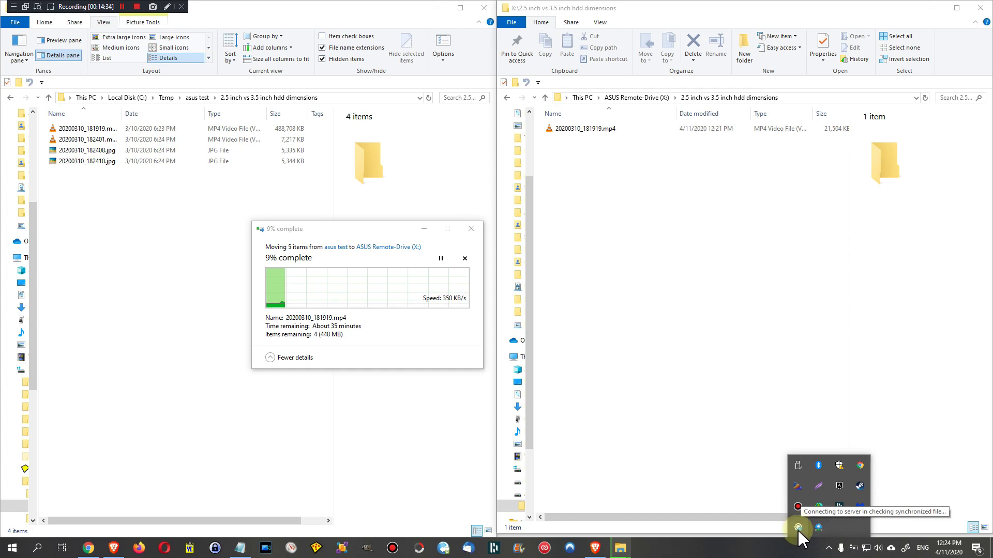
pyautogui.click(722, 344)
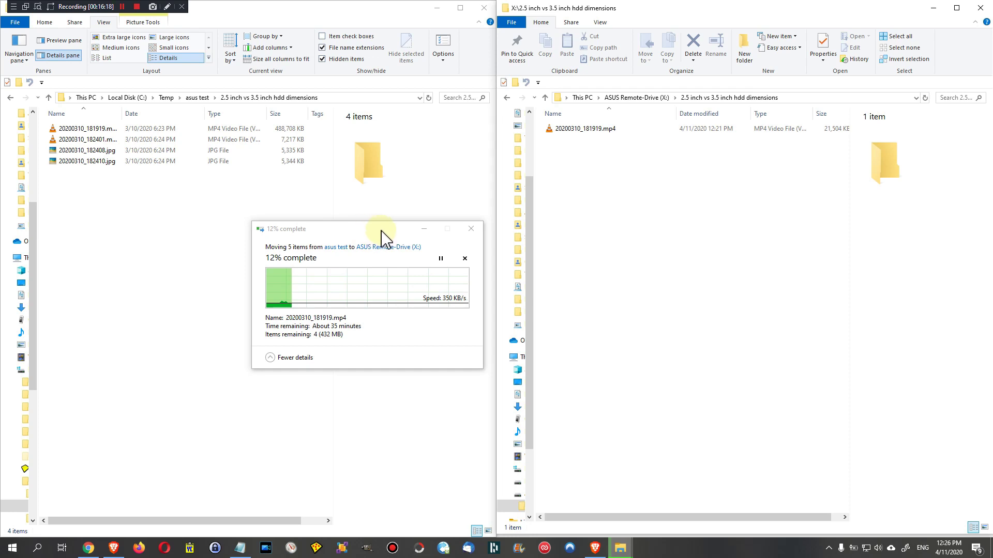
pyautogui.click(465, 258)
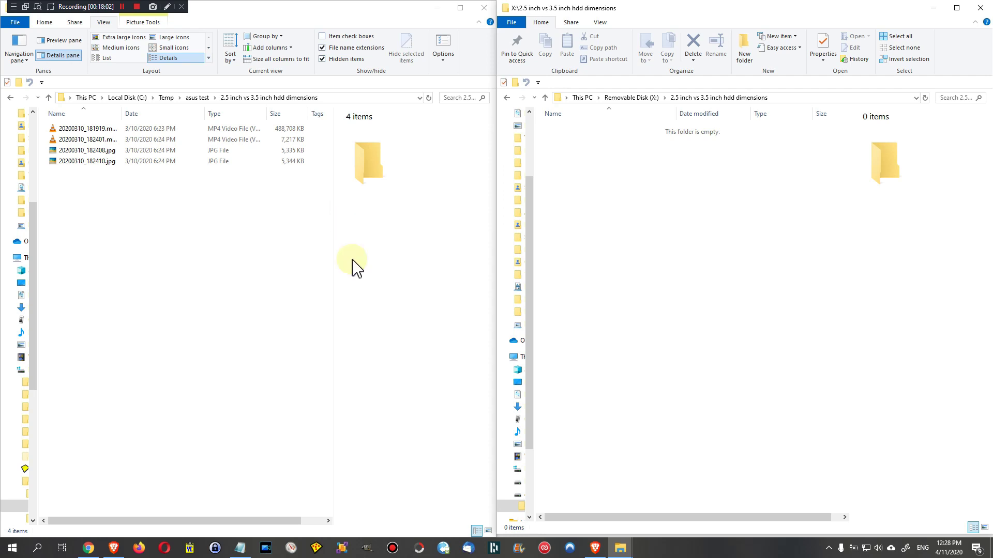
# Copy 20200310_182408.jpg and 20200310_182410.jpg from the local folder into the "2.5 inch vs 3.5 inch hdd dimensions" folder on the X: drive.
pyautogui.click(82, 152)
pyautogui.keyDown('shift'); pyautogui.click(81, 161); pyautogui.keyUp('shift')
pyautogui.moveTo(80, 150); pyautogui.dragTo(601, 206)
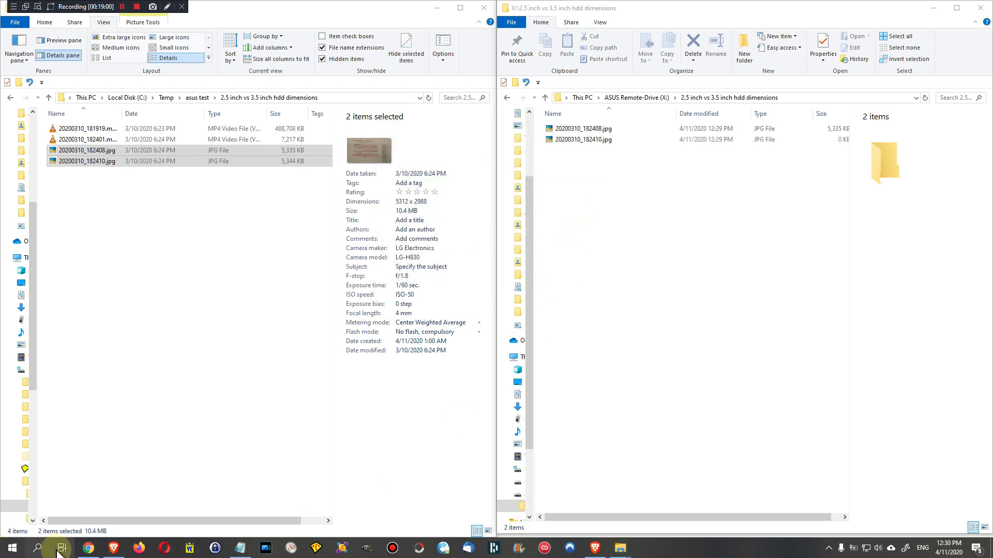
# Switch to Chrome, refresh the MySyncFolder listing, and open the "2.5 inch vs 3.5 inch hdd dimensions" folder to check the uploaded photos.
pyautogui.click(88, 549)
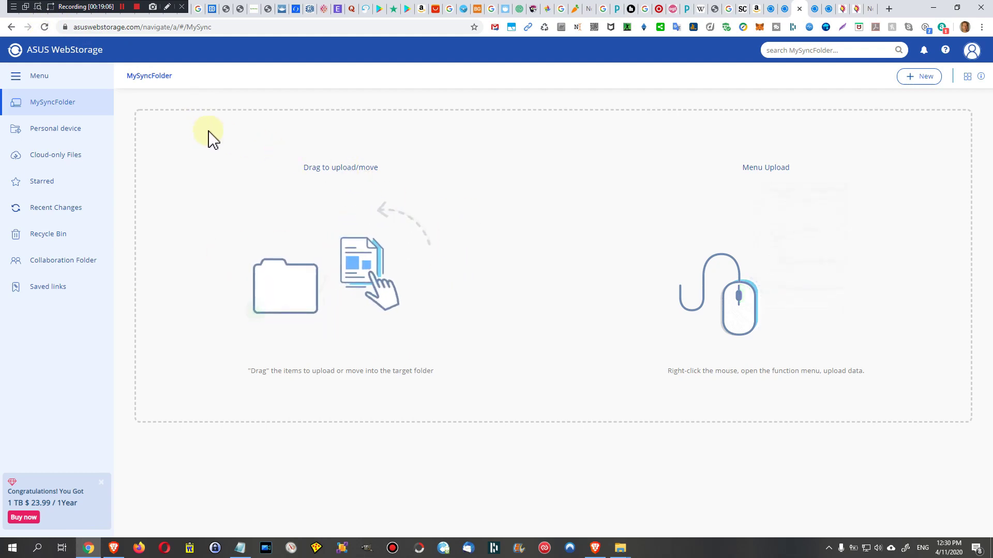
pyautogui.click(57, 129)
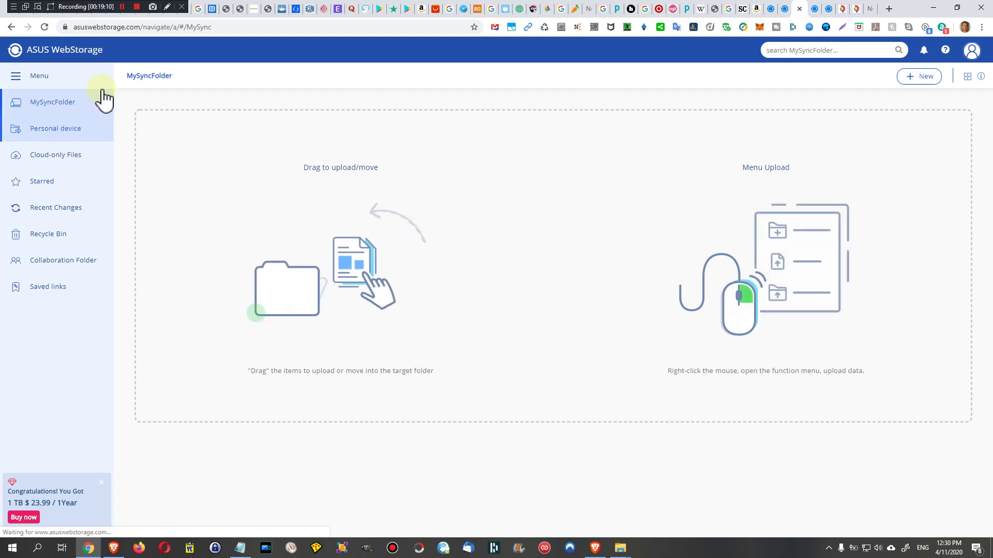
pyautogui.click(76, 106)
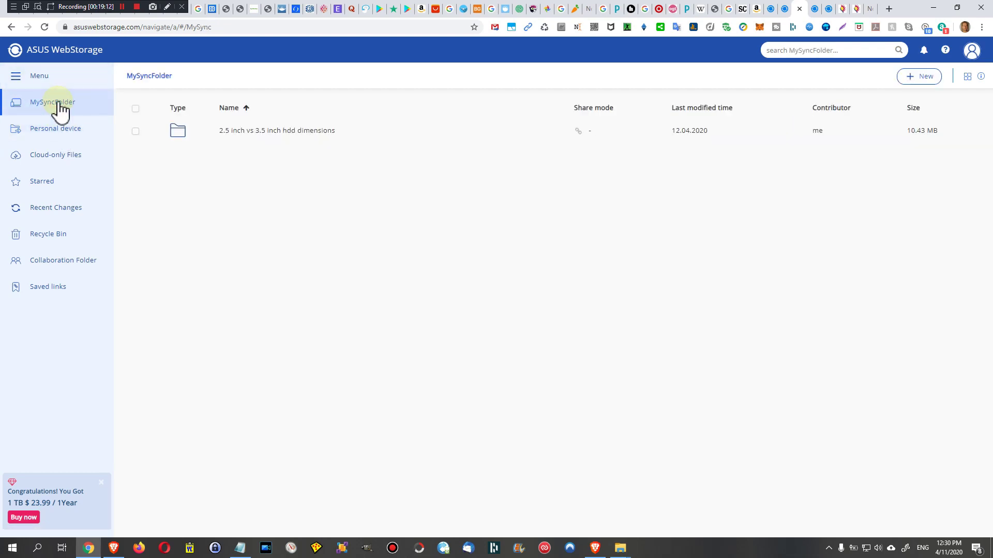
pyautogui.click(259, 130)
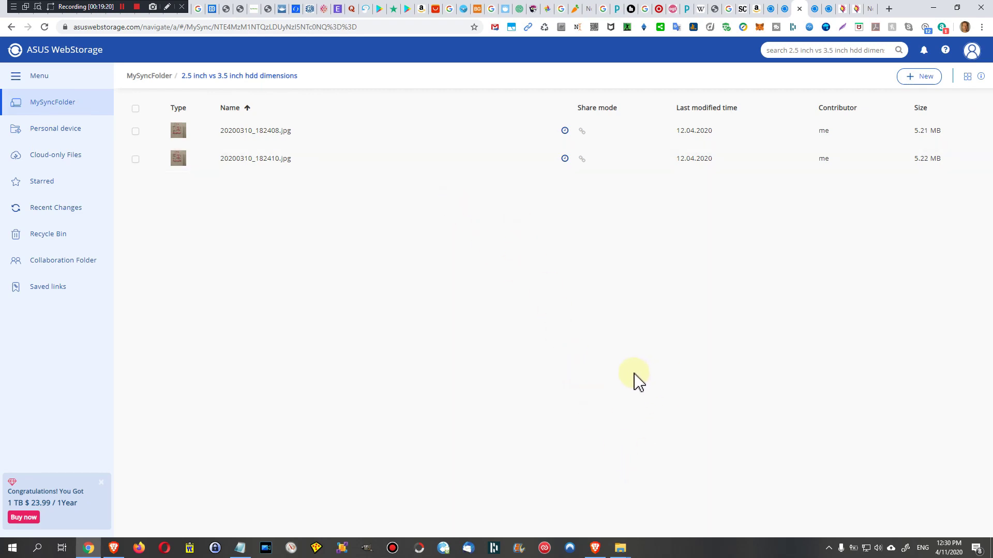
# Sign out of the Remote Drive client running in the background and confirm the logout.
pyautogui.click(829, 548)
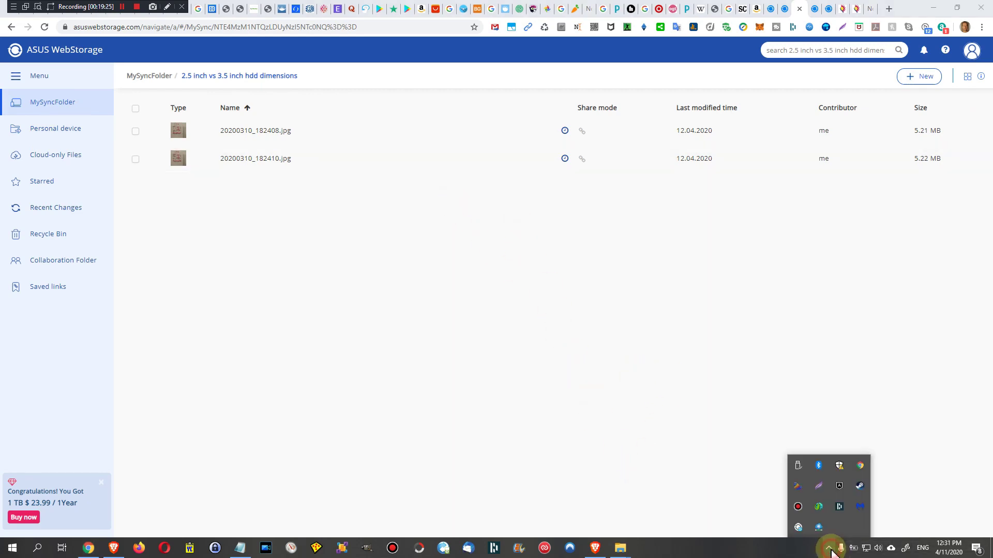
pyautogui.rightClick(799, 527)
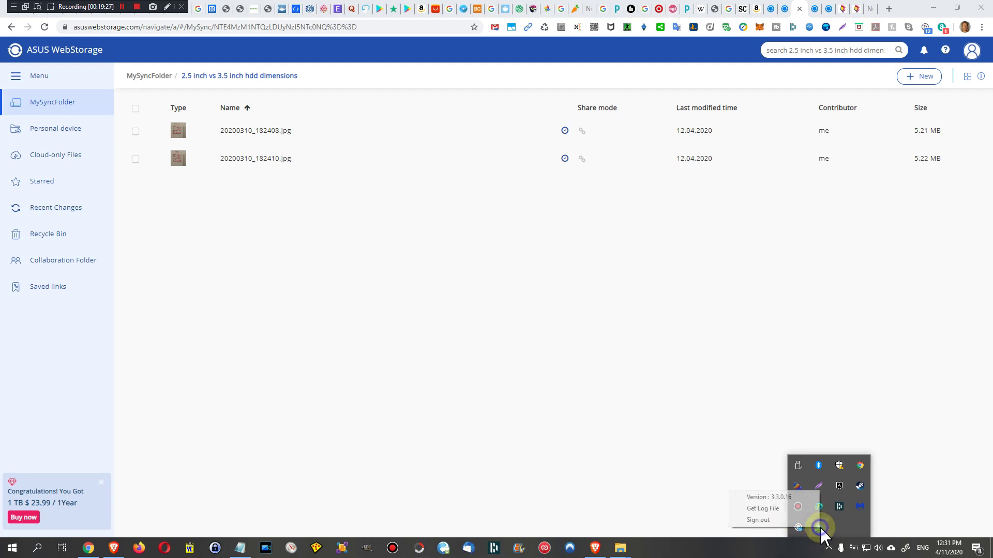
pyautogui.click(764, 520)
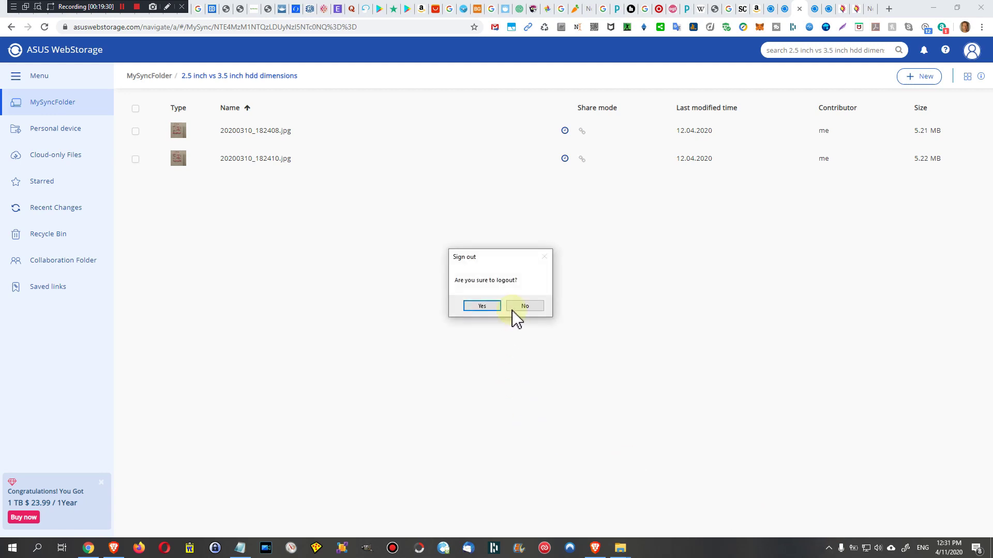
pyautogui.click(481, 306)
# Check the drives under This PC in File Explorer, then return to Chrome and reload the WebStorage folder page.
pyautogui.moveTo(623, 547)
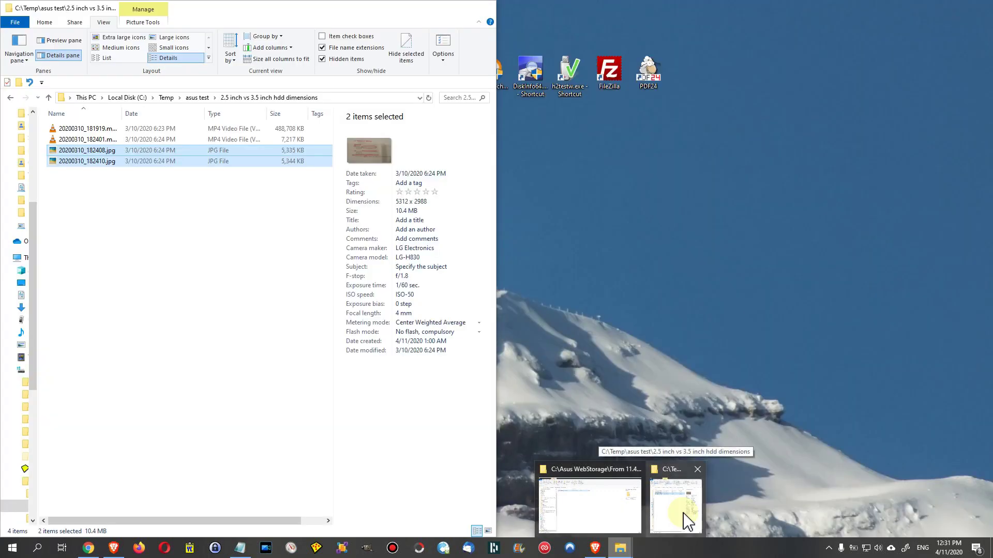
pyautogui.click(682, 513)
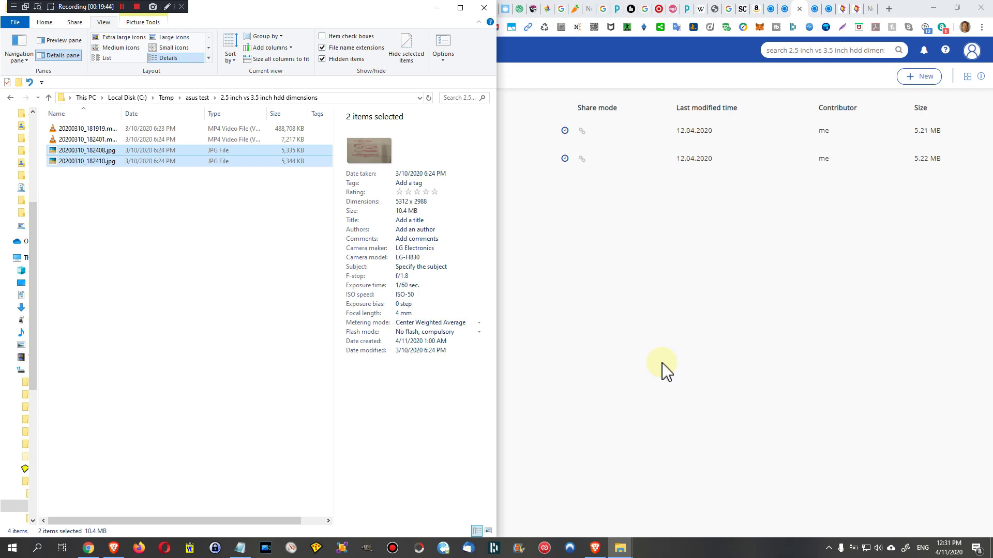
pyautogui.press('super+e')
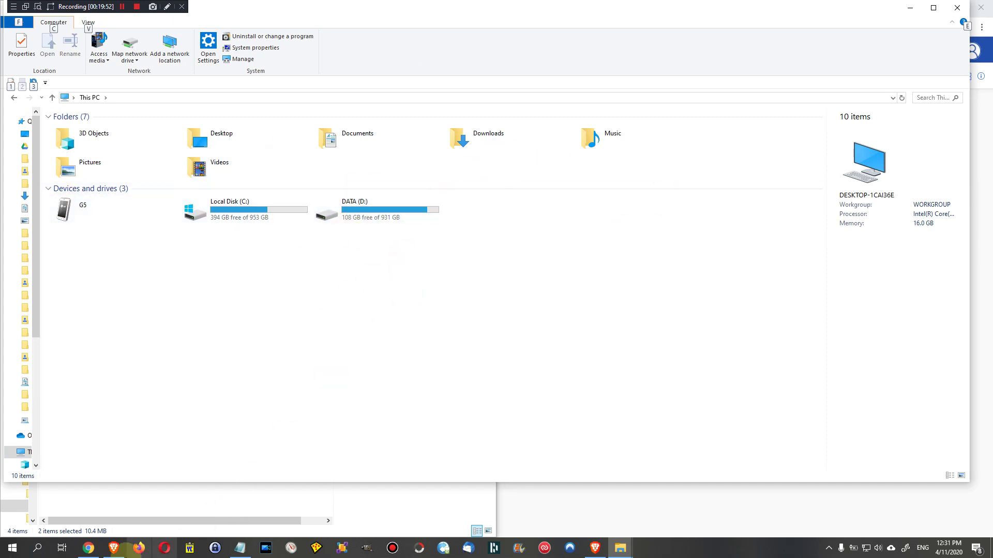
pyautogui.click(89, 549)
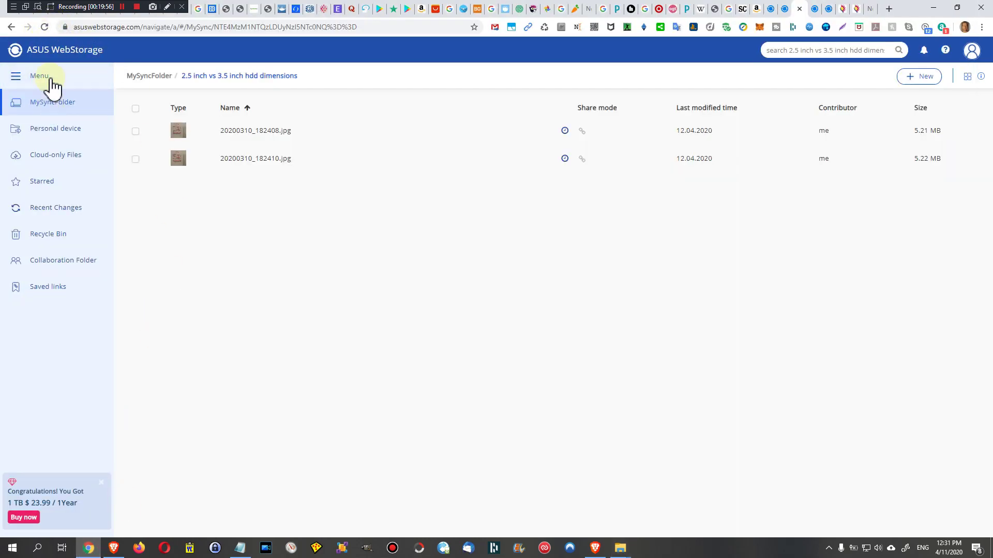
pyautogui.click(45, 27)
# Launch Remote Drive and sign in with the account ID and password, keeping MySyncFolder mapped to drive X: and auto start enabled.
pyautogui.press('super')
pyautogui.write('remo')
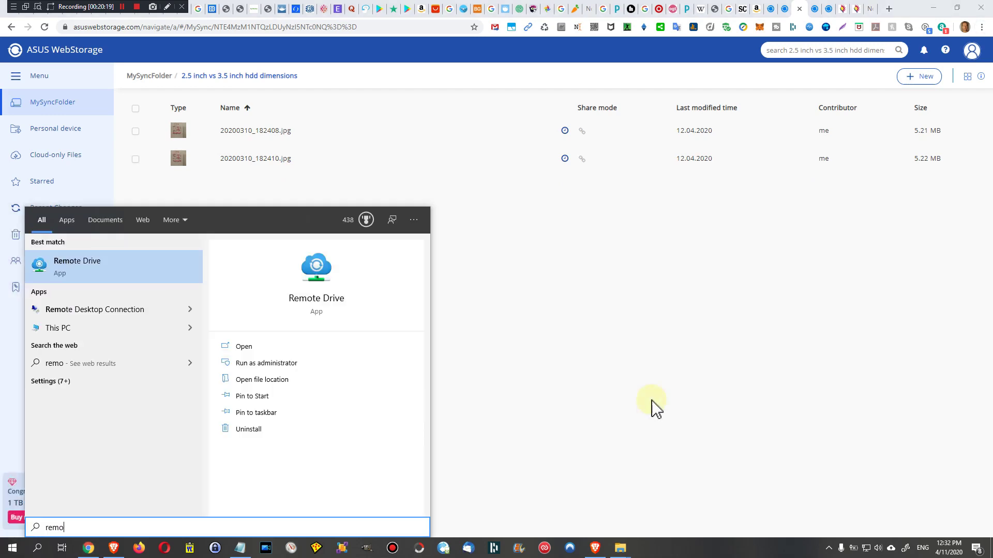
pyautogui.press('Return')
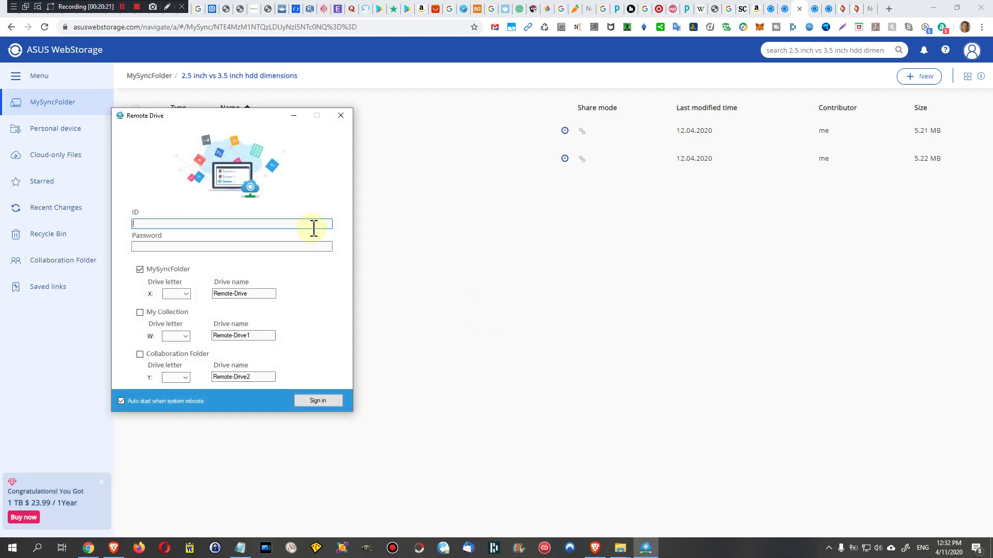
pyautogui.moveTo(219, 114); pyautogui.dragTo(425, 159)
pyautogui.click(397, 264)
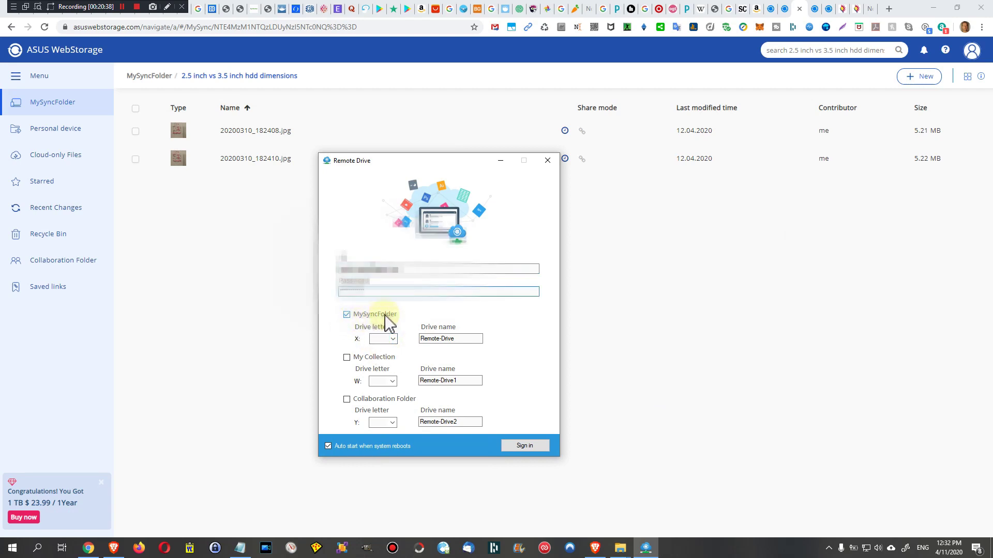
pyautogui.click(526, 444)
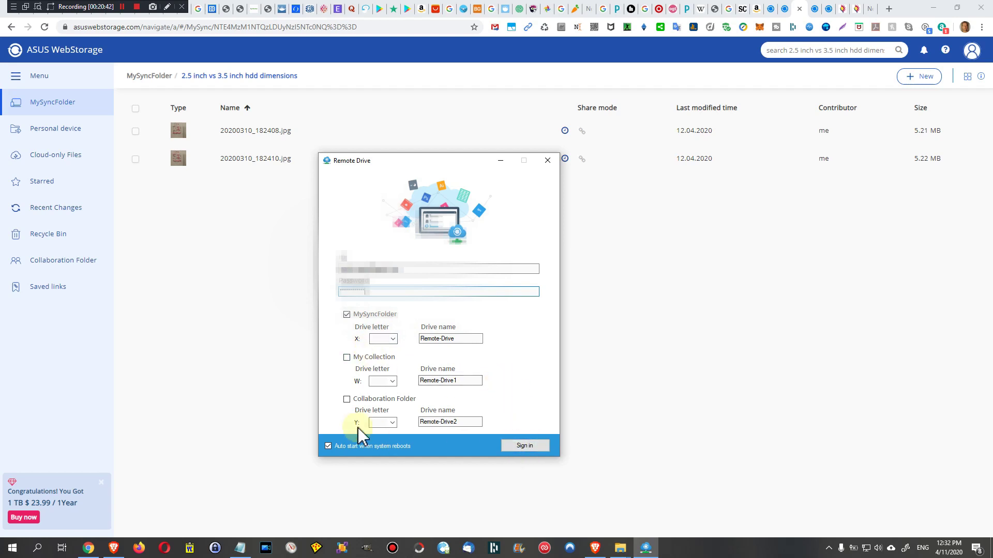
pyautogui.click(328, 446)
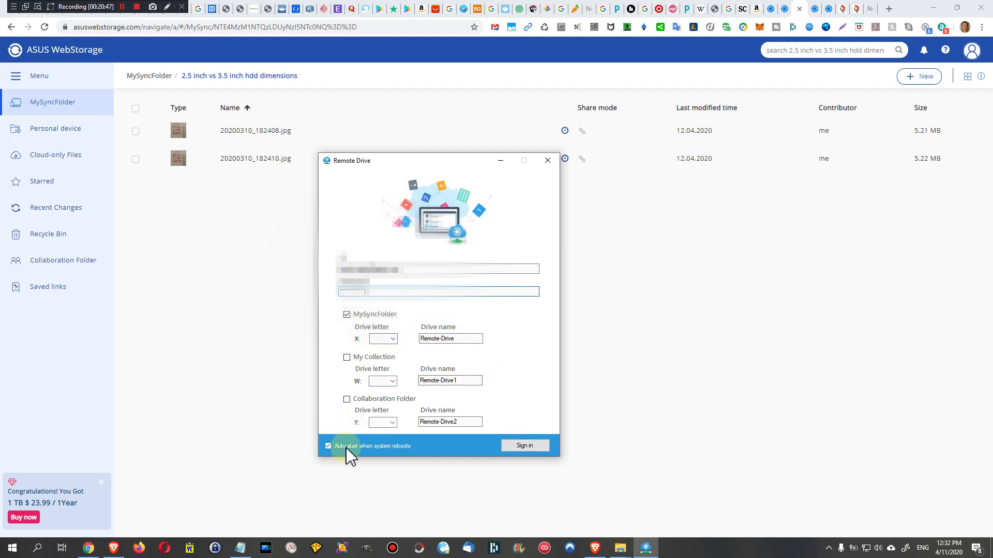
pyautogui.click(532, 444)
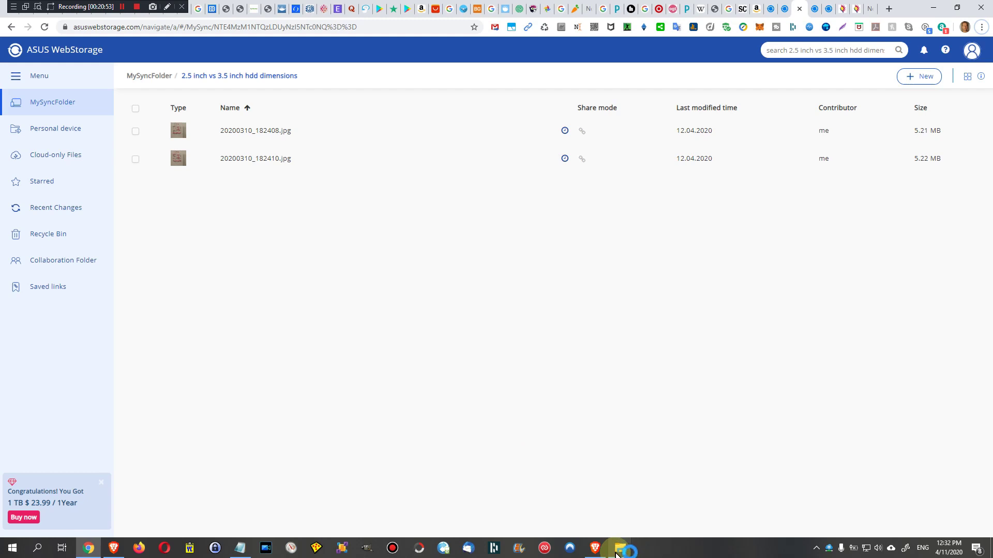
# Open the "2.5 inch vs 3.5 inch hdd dimensions" folder on Remote-Drive (X:) from This PC to check the copied photos.
pyautogui.moveTo(619, 552)
pyautogui.click(674, 523)
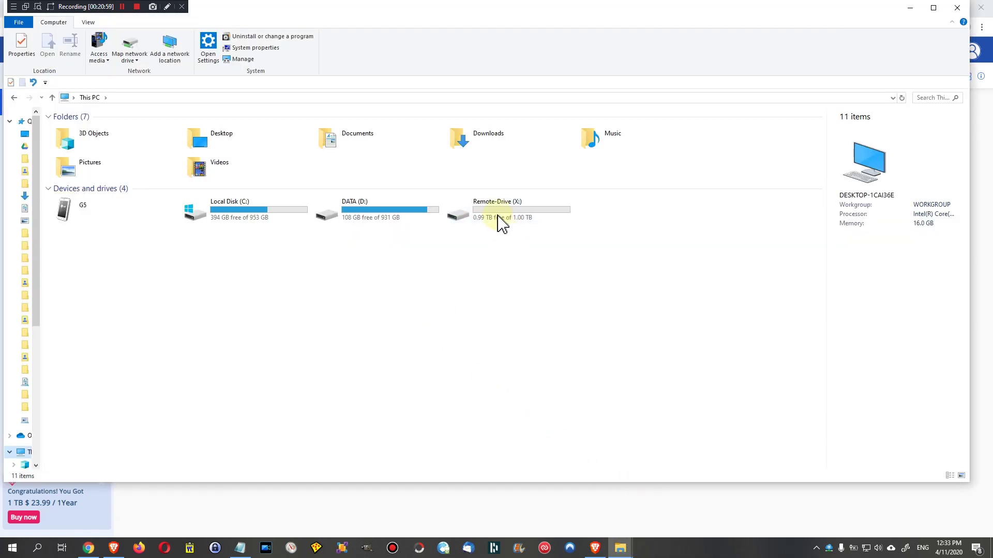
pyautogui.doubleClick(501, 219)
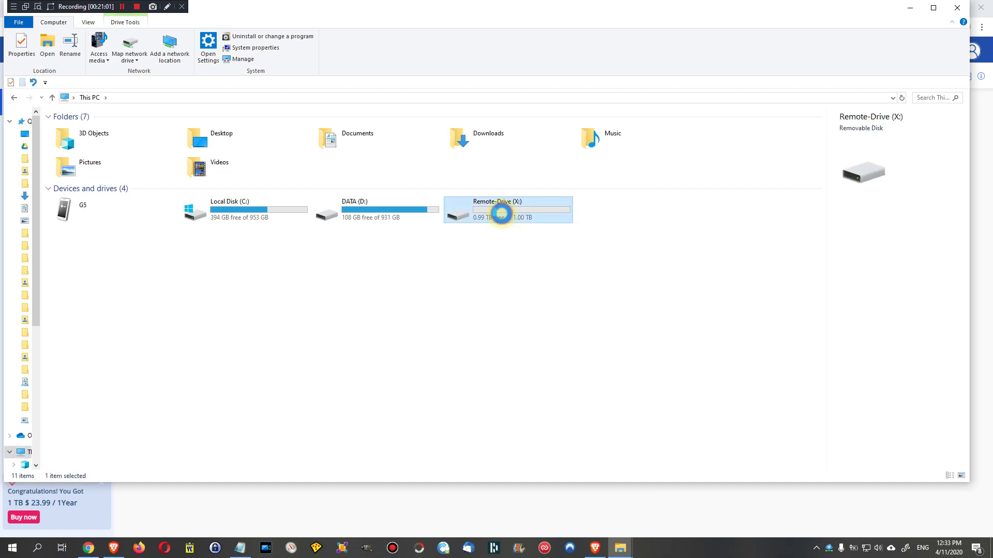
pyautogui.click(116, 131)
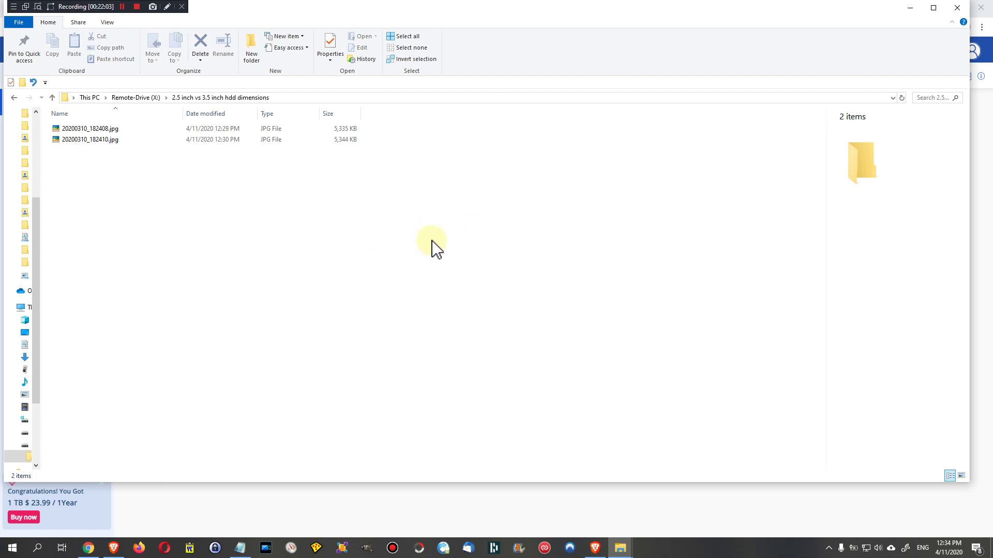
pyautogui.moveTo(308, 15); pyautogui.dragTo(313, 36)
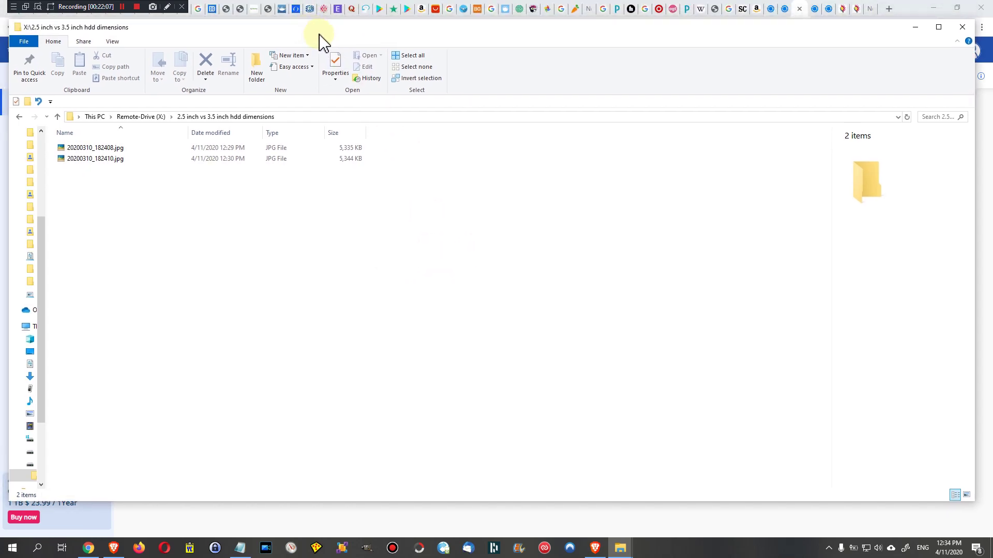